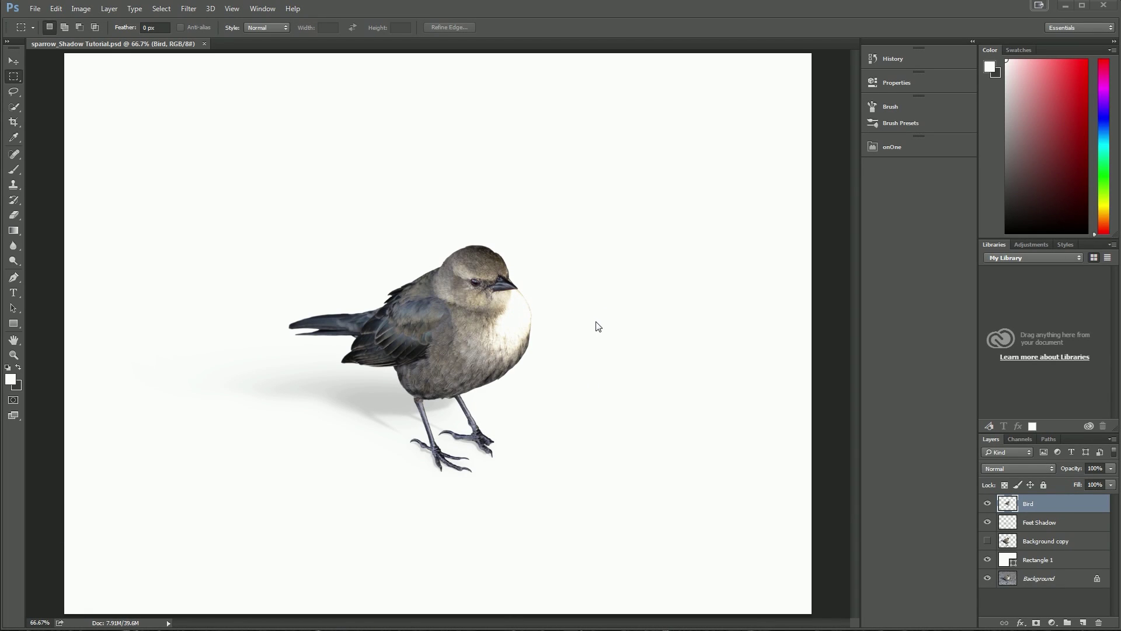
- Hide and reshow the Bird layer to inspect its shadow, and turn off the Feet Shadow layer
{"action": "key", "text": "ctrl+t"}
{"action": "left_click", "coordinate": [987, 503]}
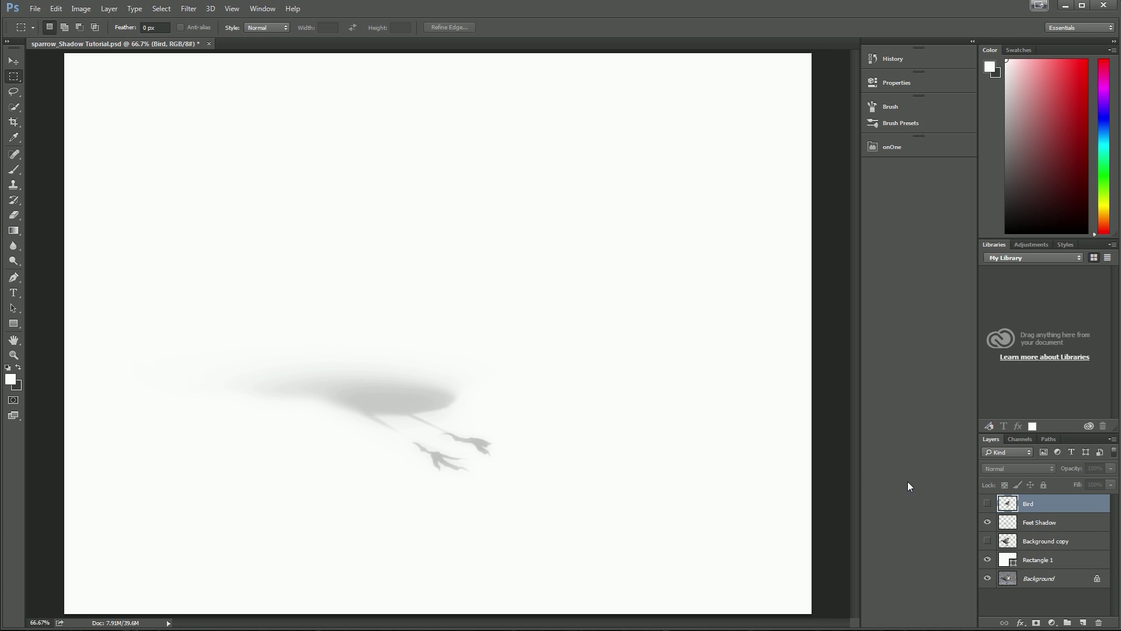
{"action": "left_click", "coordinate": [987, 503]}
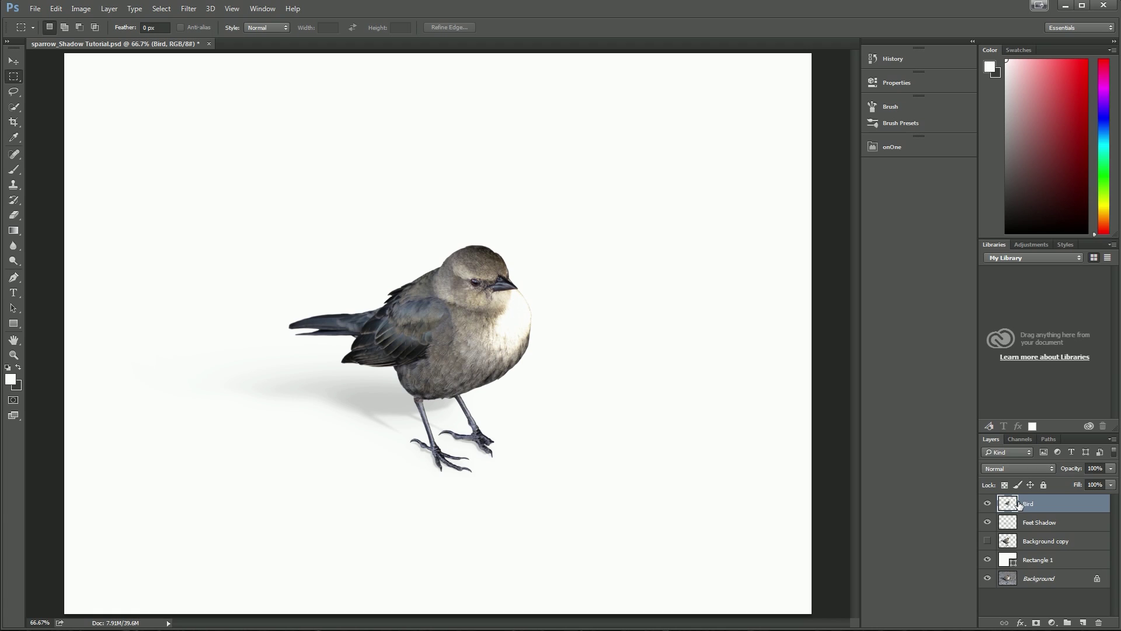
{"action": "left_click", "coordinate": [988, 522]}
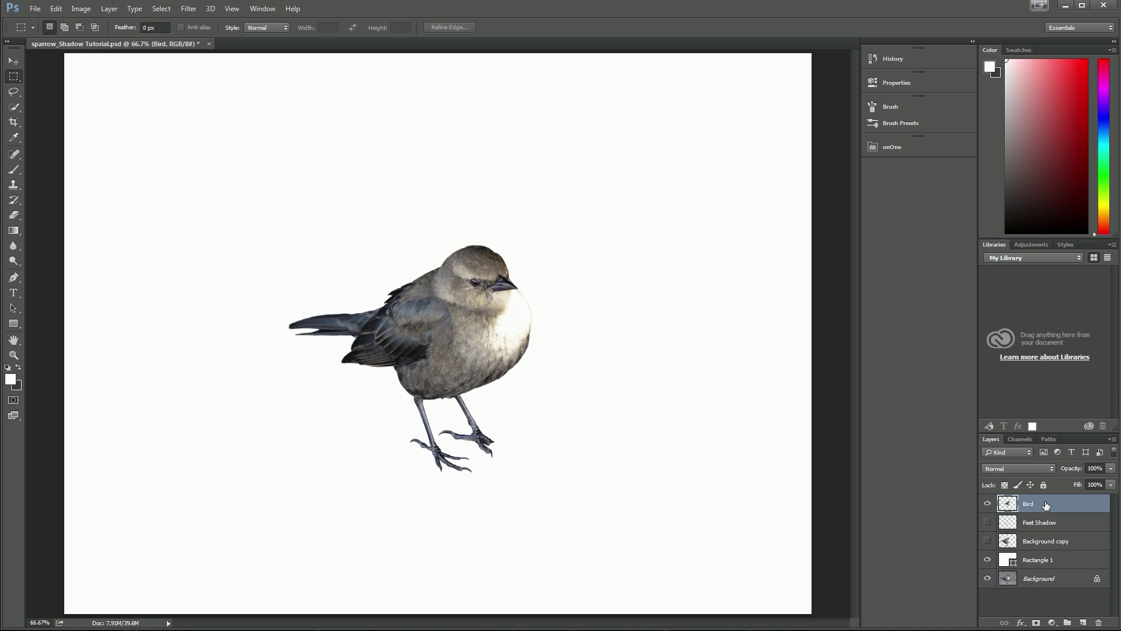
- Add a Multiply drop shadow to the Bird layer with 35% opacity, a 30° angle and a distance of 28 px
{"action": "double_click", "coordinate": [1006, 504]}
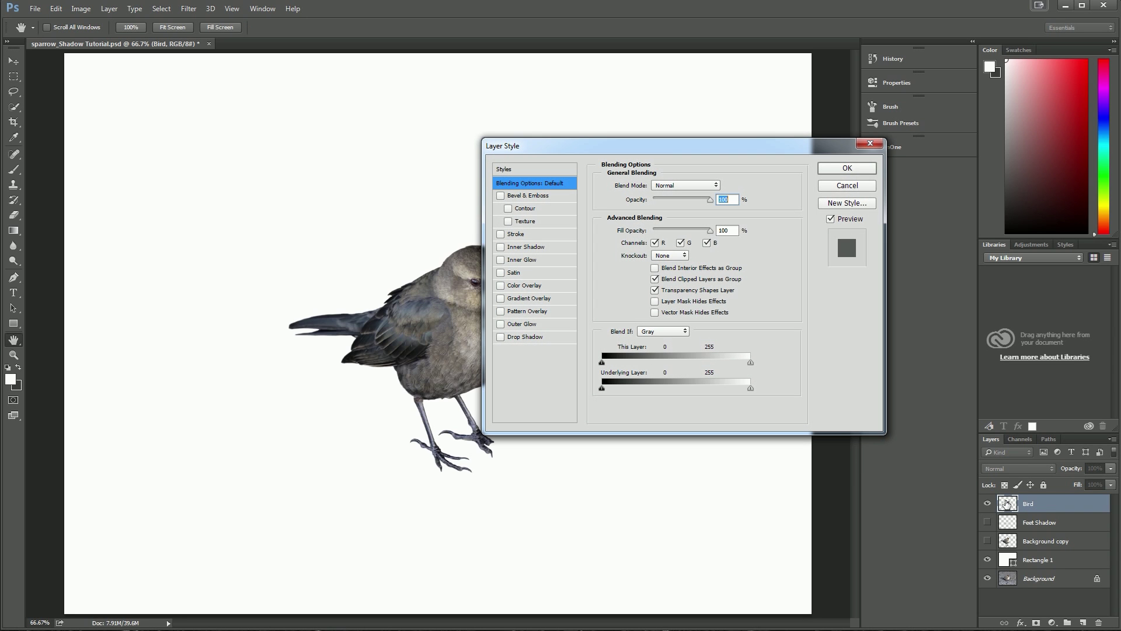
{"action": "left_click", "coordinate": [500, 337]}
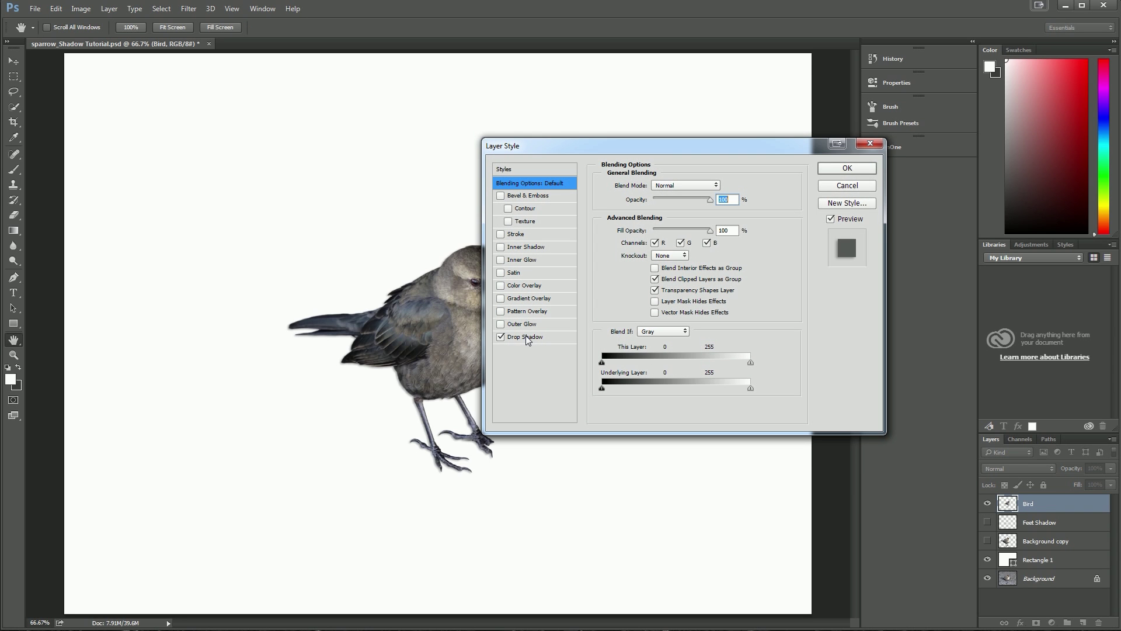
{"action": "left_click", "coordinate": [526, 336]}
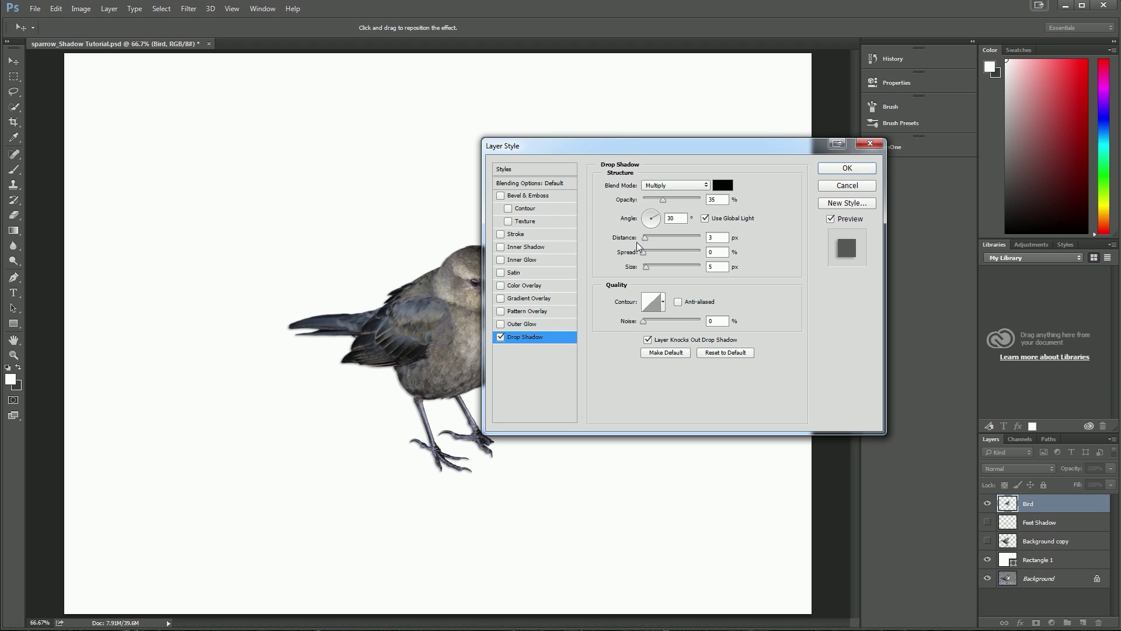
{"action": "left_click_drag", "start_coordinate": [613, 145], "coordinate": [675, 112]}
{"action": "left_click_drag", "start_coordinate": [707, 203], "coordinate": [709, 235]}
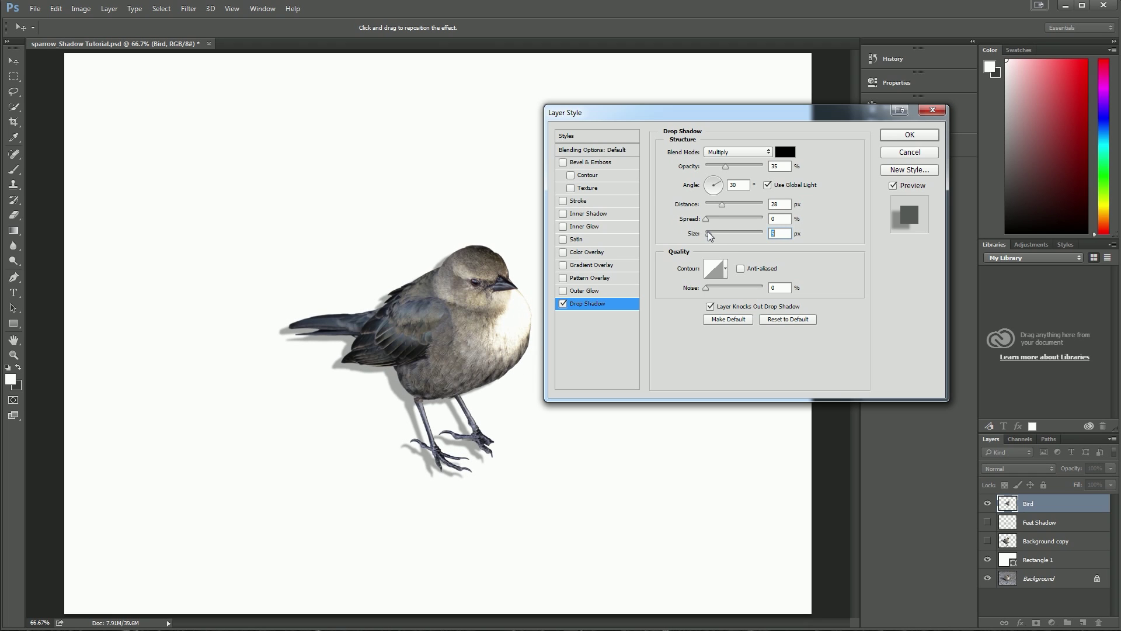
{"action": "left_click", "coordinate": [913, 135]}
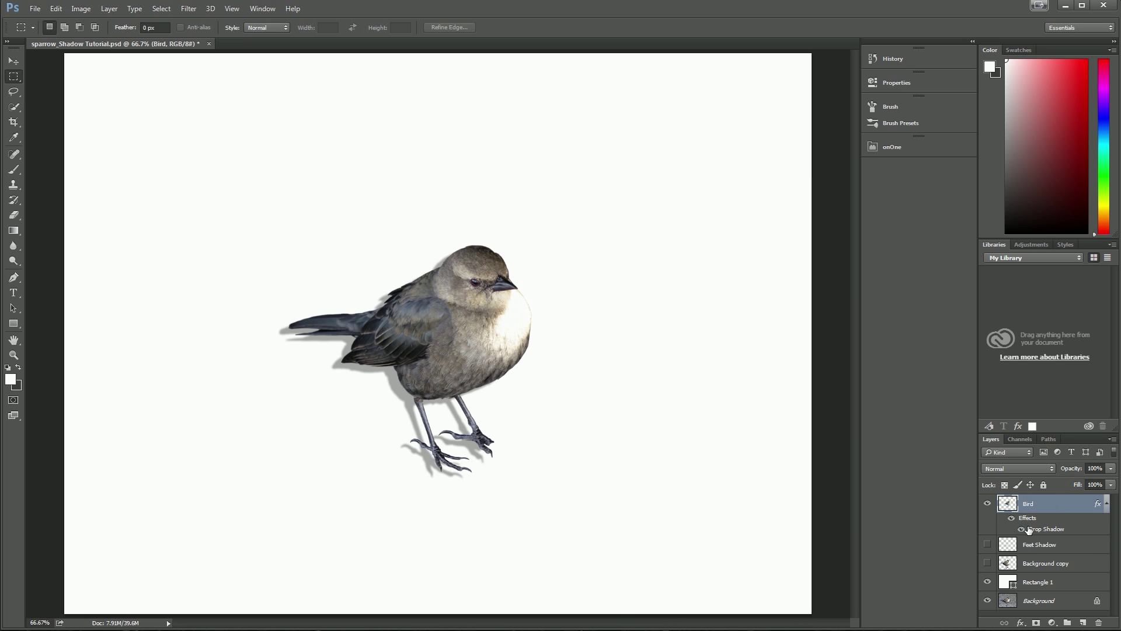
- Convert the Bird layer's drop shadow effect into a separate layer
{"action": "right_click", "coordinate": [1048, 531]}
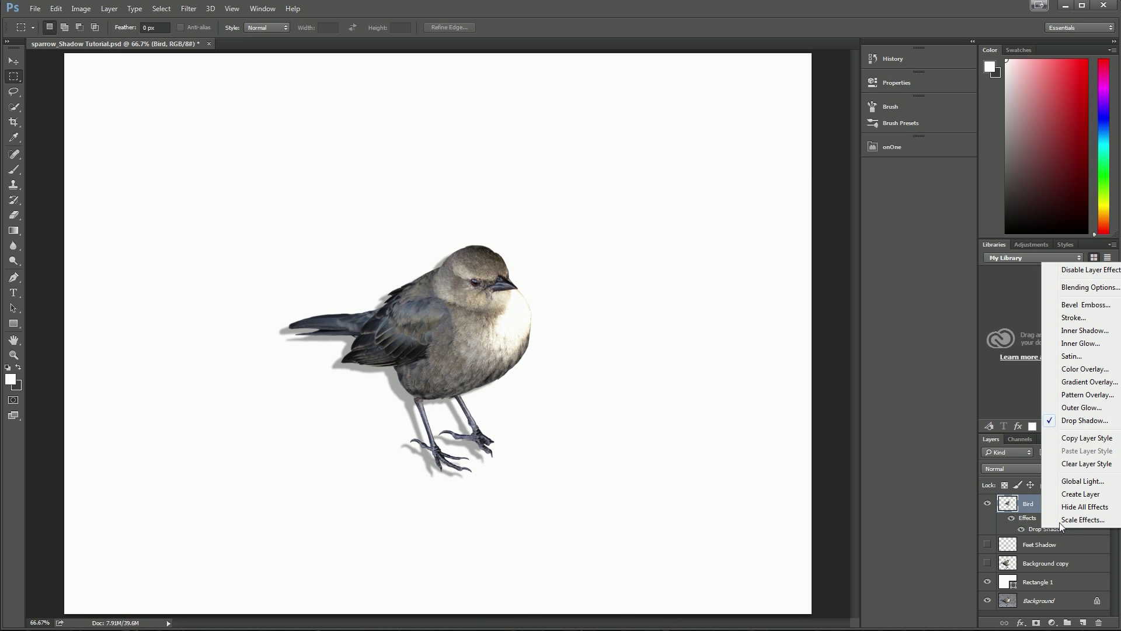
{"action": "left_click", "coordinate": [1073, 497]}
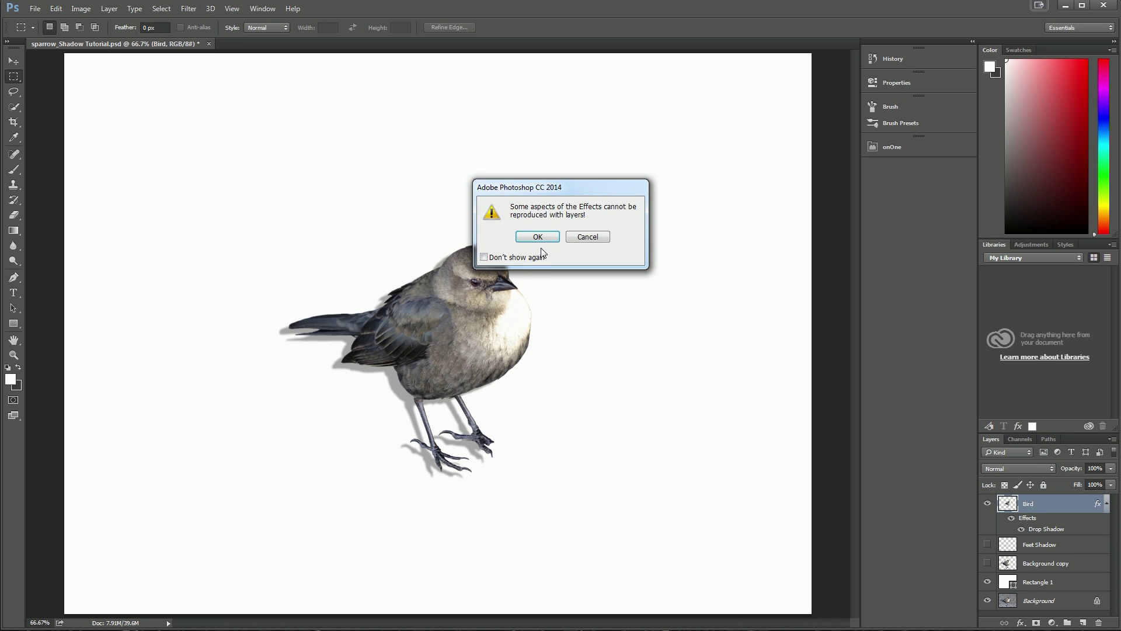
{"action": "left_click", "coordinate": [536, 234]}
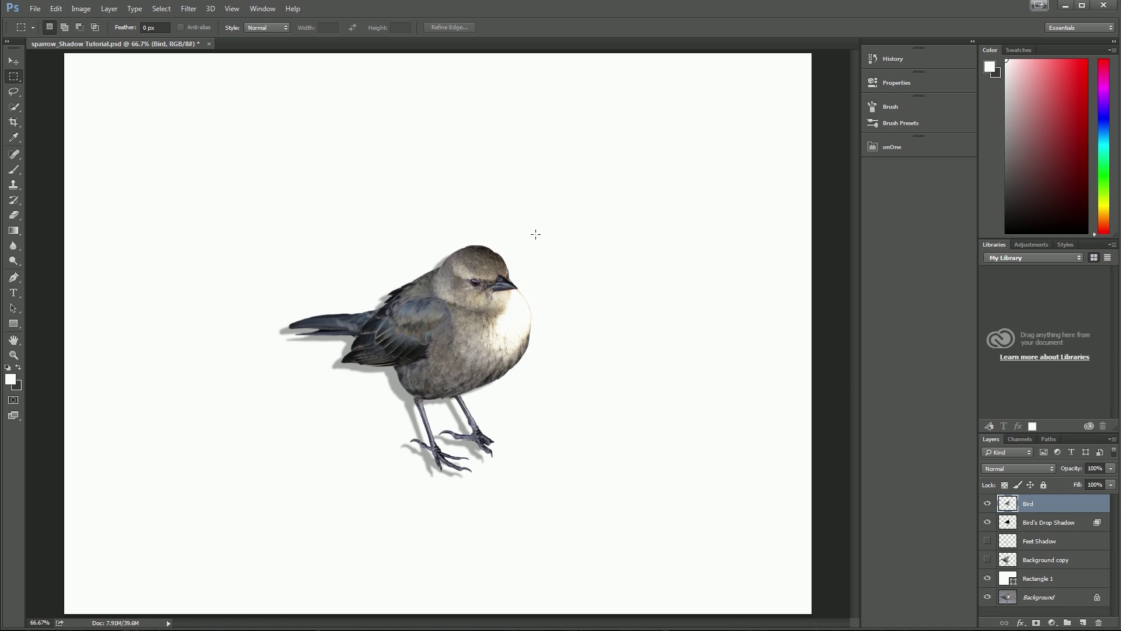
- Rename the separated drop shadow layer as Shadow
{"action": "left_click", "coordinate": [1060, 524]}
{"action": "double_click", "coordinate": [1049, 522]}
{"action": "type", "text": "Shadow"}
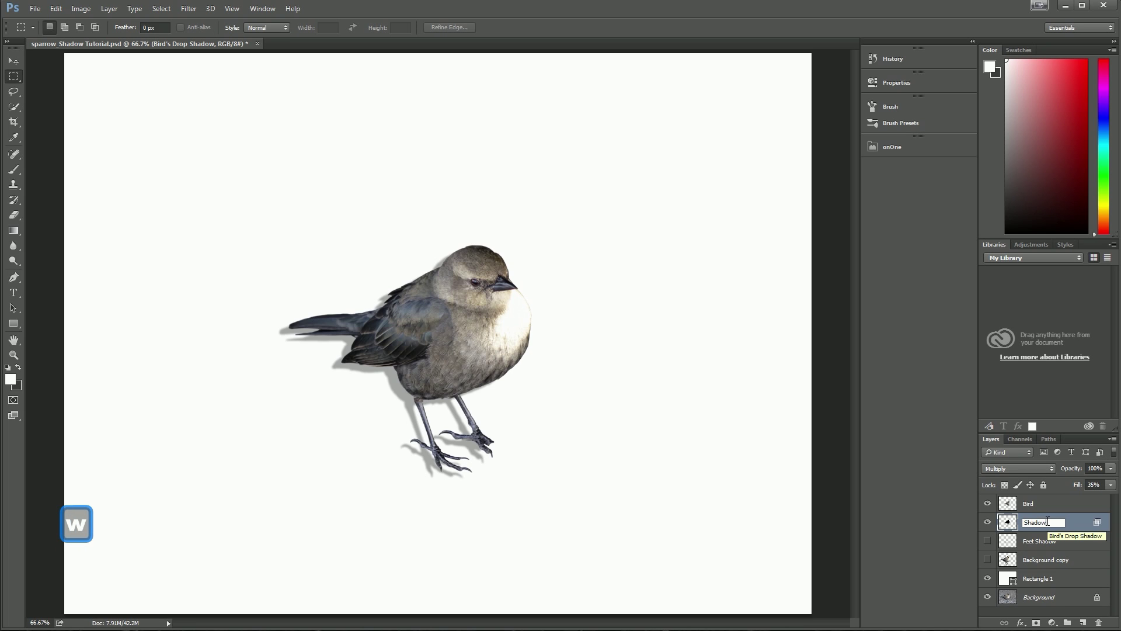
{"action": "key", "text": "Return"}
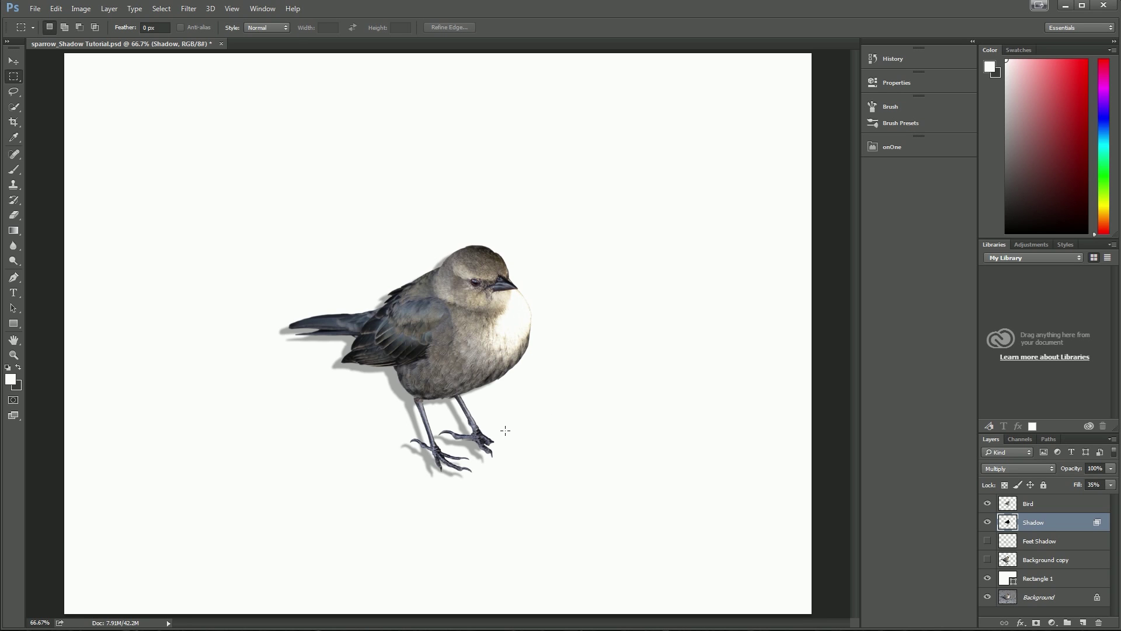
- Squash the Shadow layer to about 46% of its height and position it on the ground under the bird's feet
{"action": "key", "text": "ctrl+t"}
{"action": "mouse_move", "coordinate": [416, 316]}
{"action": "left_mouse_down"}
{"action": "mouse_move", "coordinate": [434, 307]}
{"action": "mouse_move", "coordinate": [425, 313]}
{"action": "left_mouse_up"}
{"action": "left_click_drag", "start_coordinate": [408, 245], "coordinate": [418, 370]}
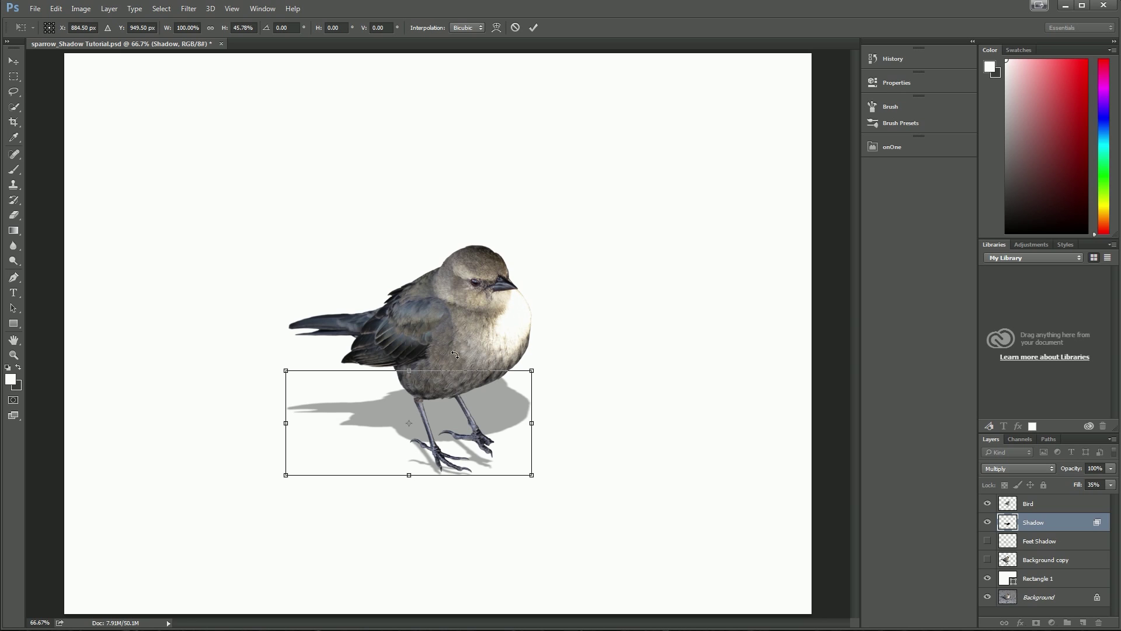
{"action": "left_click_drag", "start_coordinate": [448, 399], "coordinate": [432, 406]}
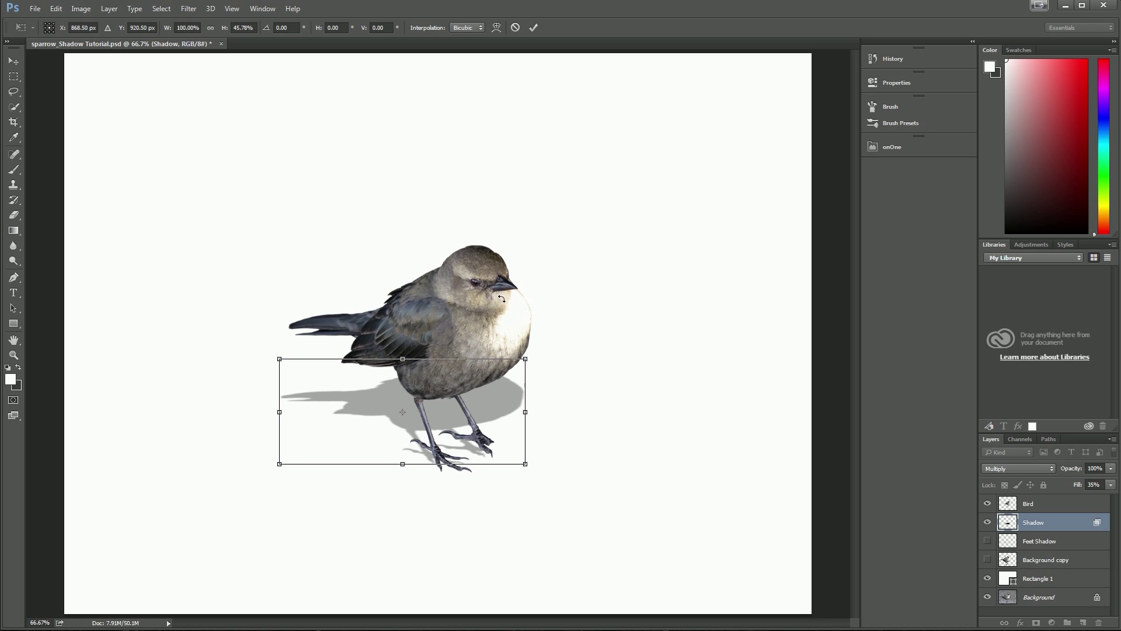
{"action": "key", "text": "Return"}
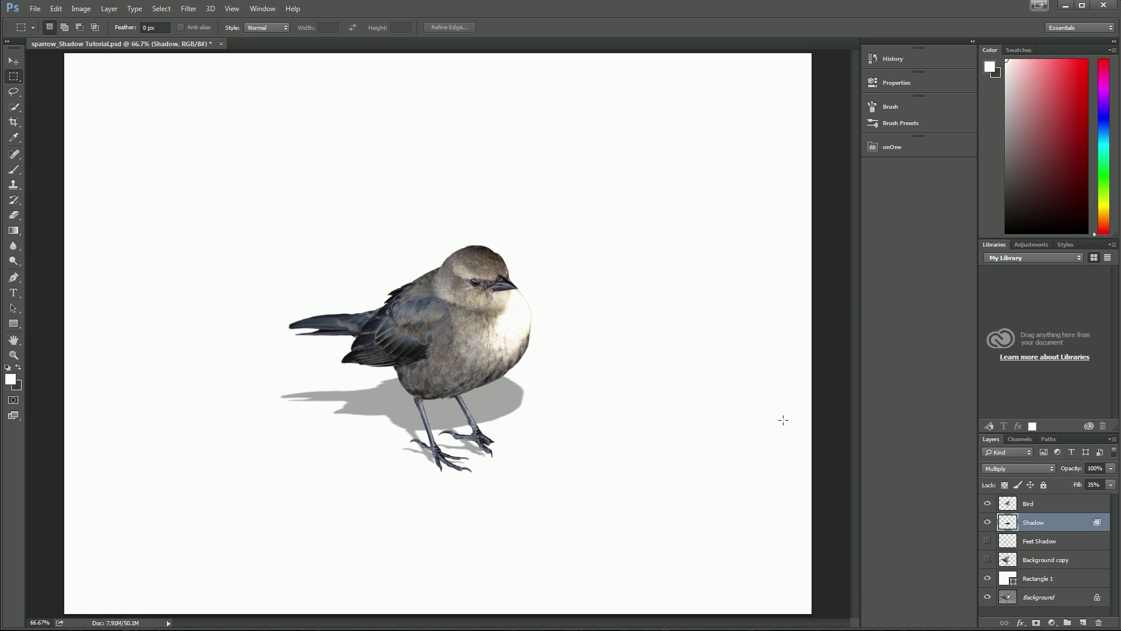
- Skew the shadow's upper edge toward the bird's tail by about 37° horizontally and align its legs with the bird's feet
{"action": "left_click", "coordinate": [56, 9]}
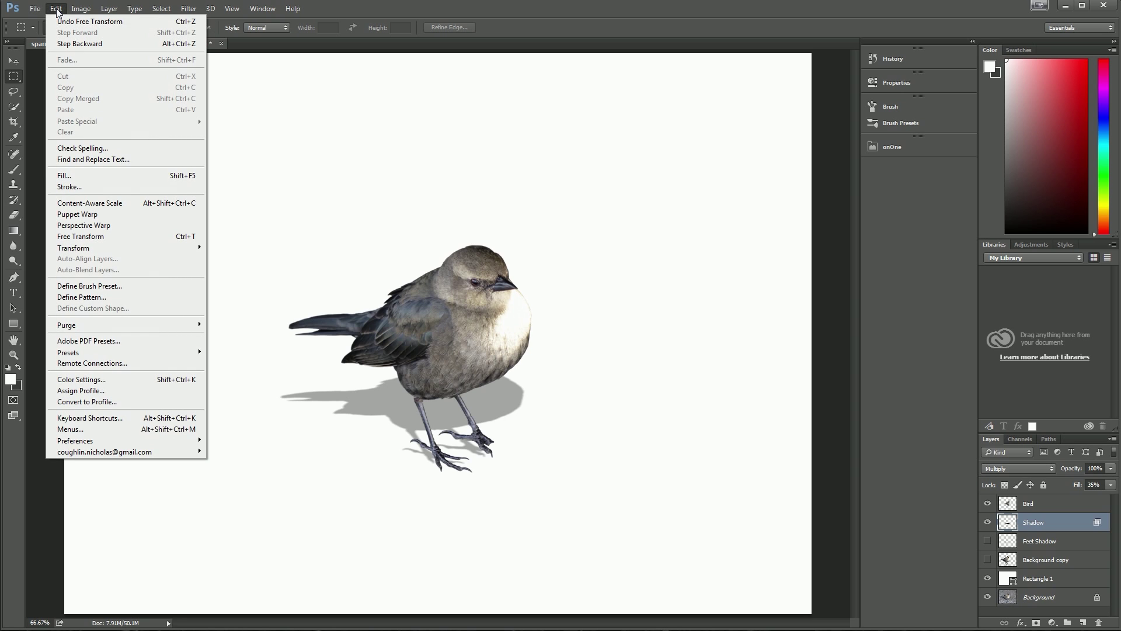
{"action": "mouse_move", "coordinate": [153, 247]}
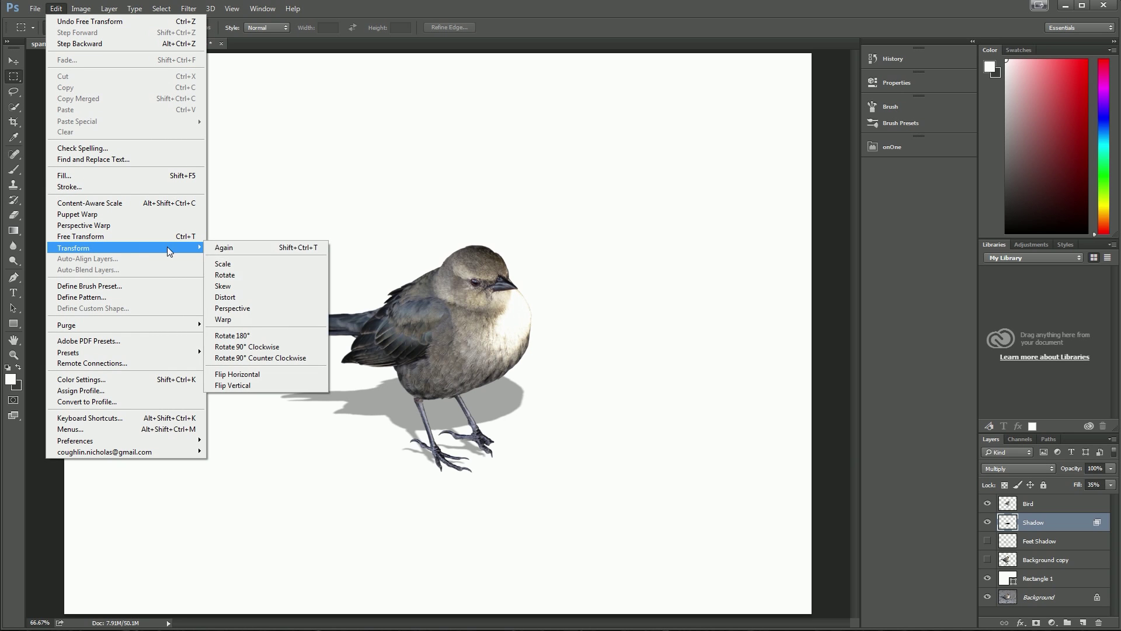
{"action": "left_click", "coordinate": [250, 278]}
{"action": "left_click_drag", "start_coordinate": [280, 360], "coordinate": [224, 358]}
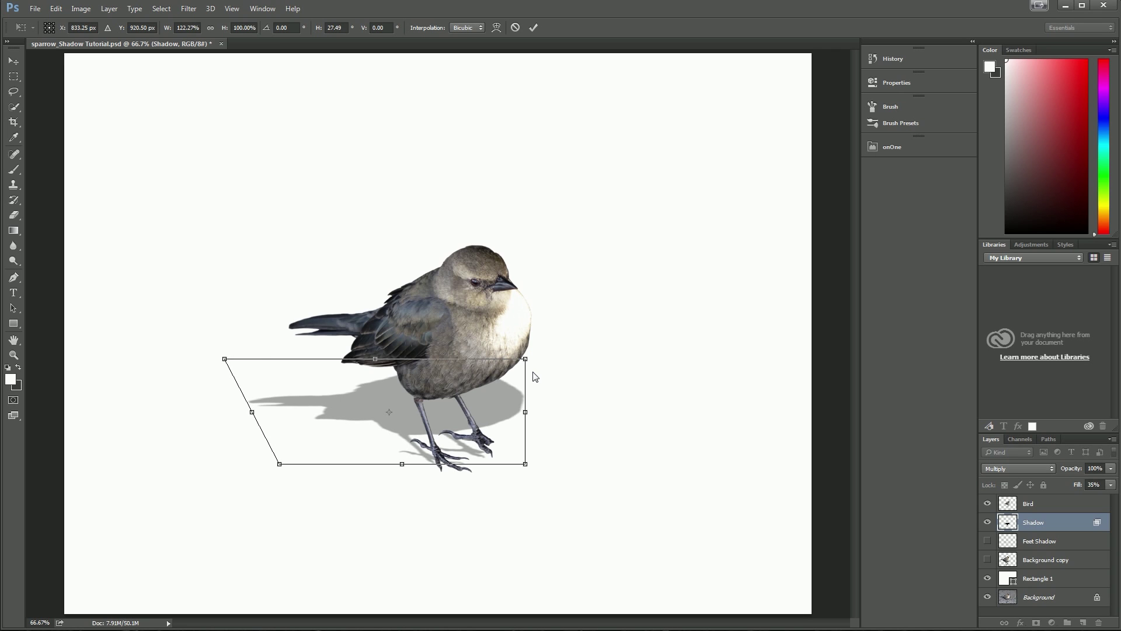
{"action": "left_click_drag", "start_coordinate": [526, 359], "coordinate": [447, 369]}
{"action": "left_click_drag", "start_coordinate": [225, 360], "coordinate": [211, 362]}
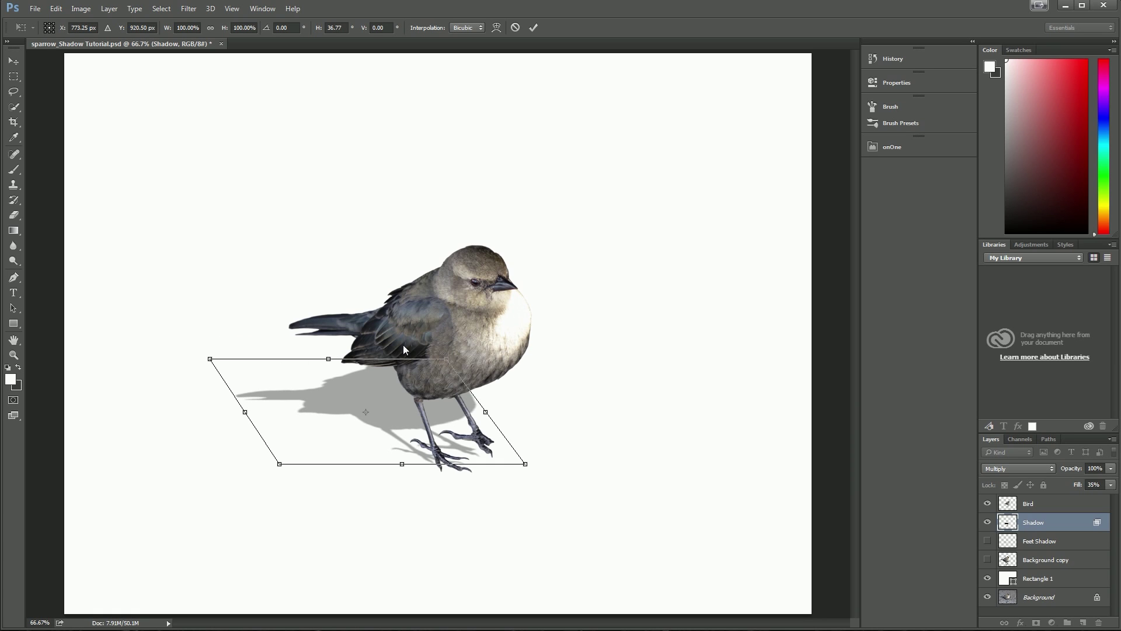
{"action": "mouse_move", "coordinate": [380, 408]}
{"action": "left_mouse_down"}
{"action": "mouse_move", "coordinate": [386, 395]}
{"action": "mouse_move", "coordinate": [395, 401]}
{"action": "mouse_move", "coordinate": [384, 406]}
{"action": "left_mouse_up"}
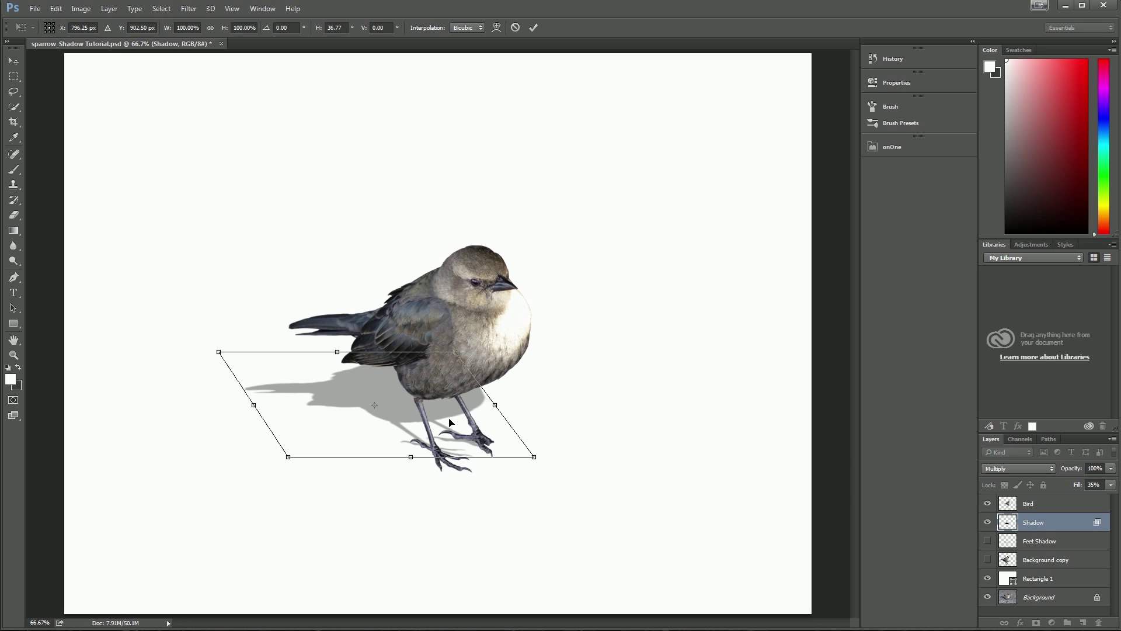
{"action": "left_click_drag", "start_coordinate": [396, 395], "coordinate": [402, 390]}
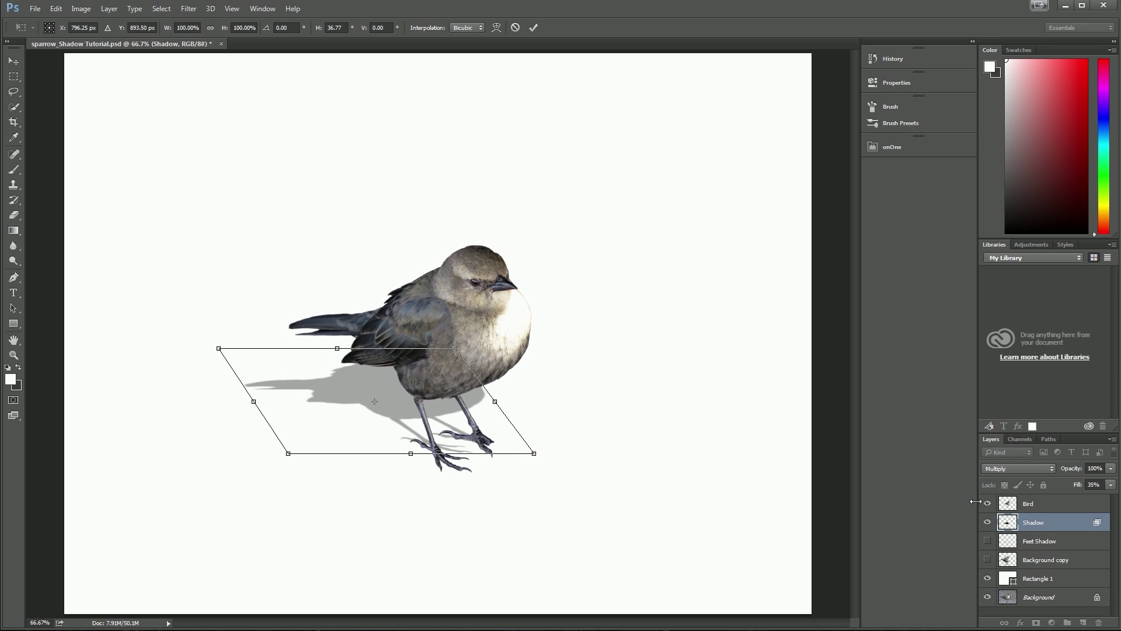
{"action": "key", "text": "Return"}
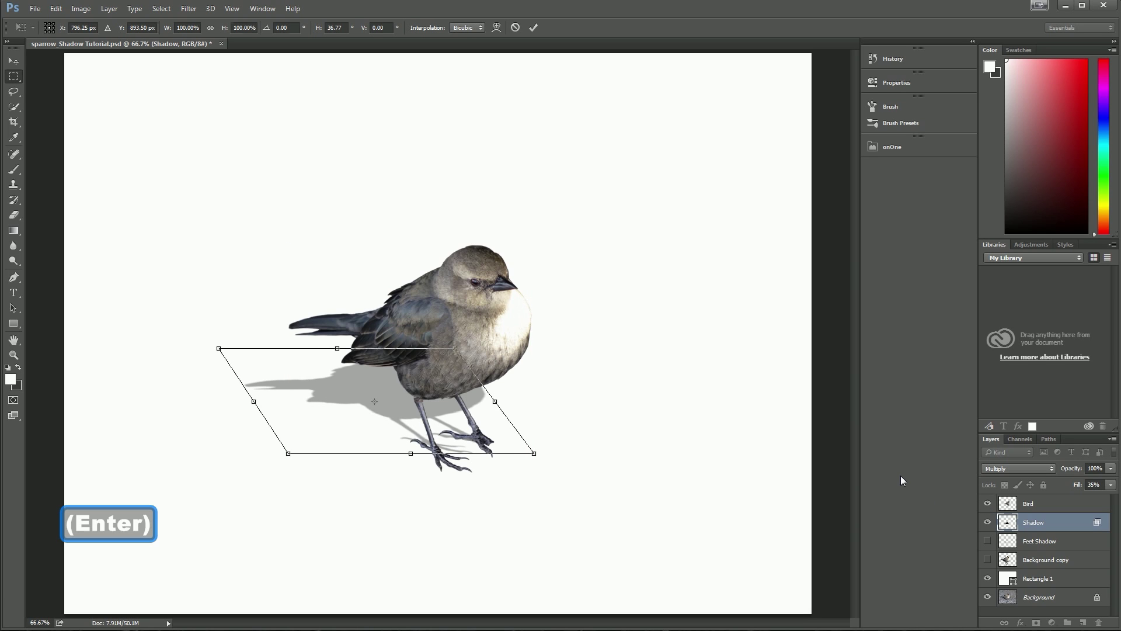
- Temporarily hide the Bird layer and erase the feet from the Shadow layer with a soft 40 px Eraser brush
{"action": "left_click", "coordinate": [988, 502]}
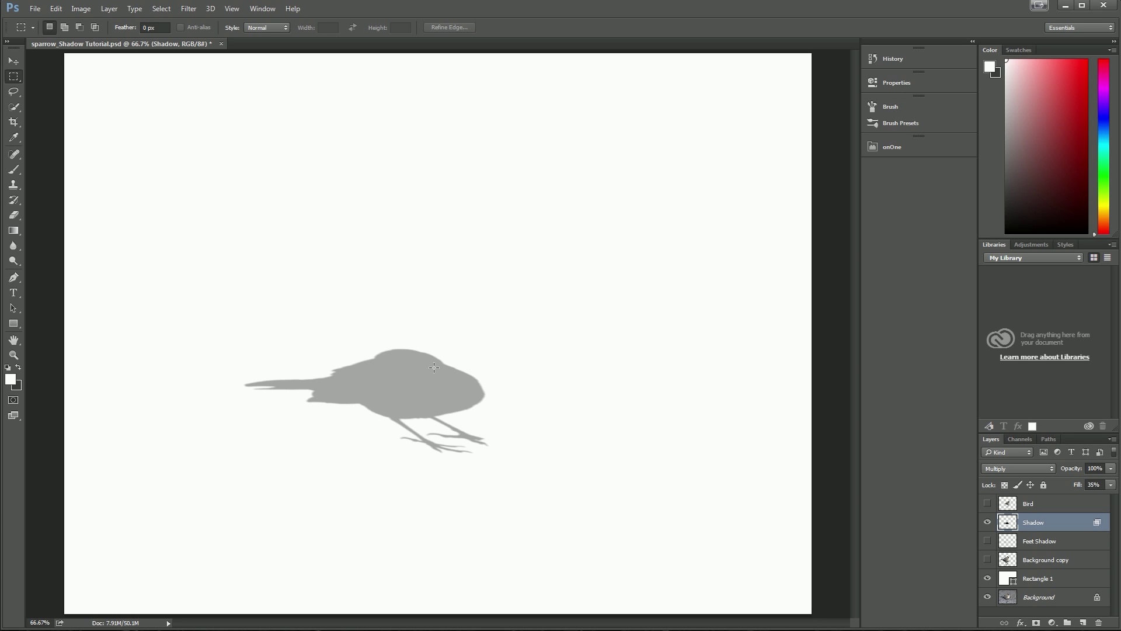
{"action": "key", "text": "e"}
{"action": "key", "text": "bracketleft"}
{"action": "key", "text": "bracketleft"}
{"action": "key", "text": "bracketleft"}
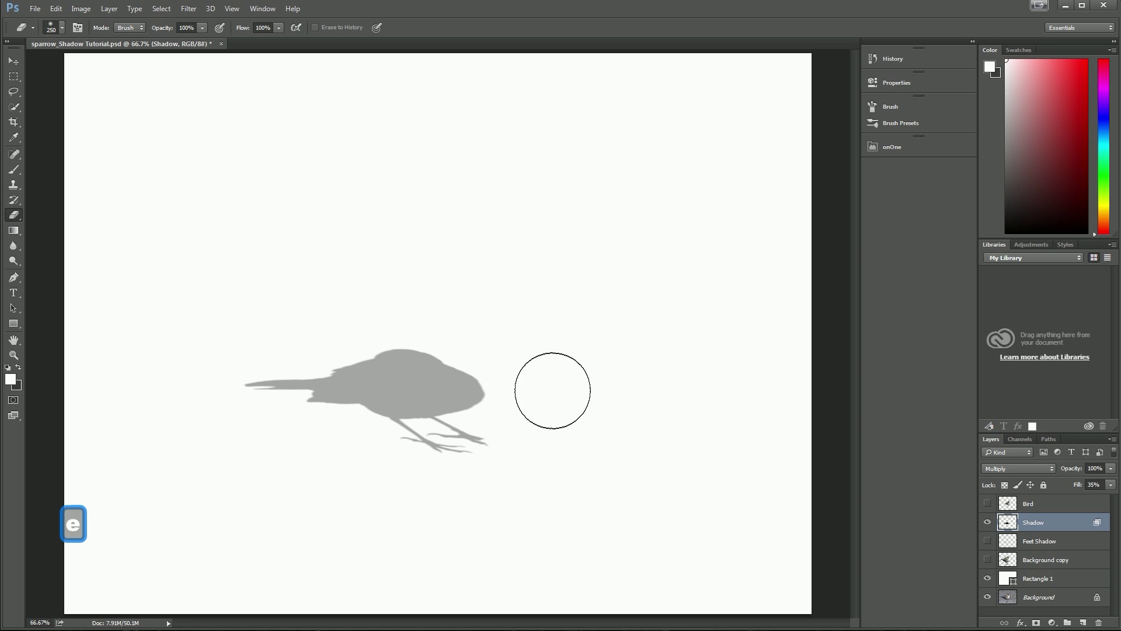
{"action": "key", "text": "bracketleft"}
{"action": "key", "text": "bracketleft"}
{"action": "key", "text": "bracketleft"}
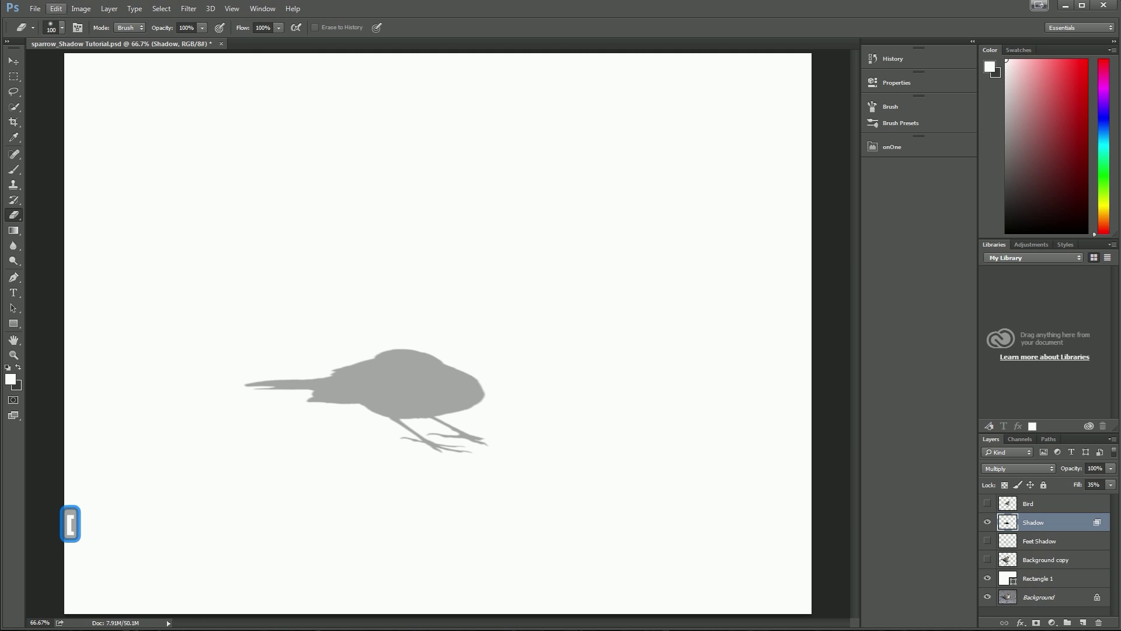
{"action": "left_click", "coordinate": [59, 29]}
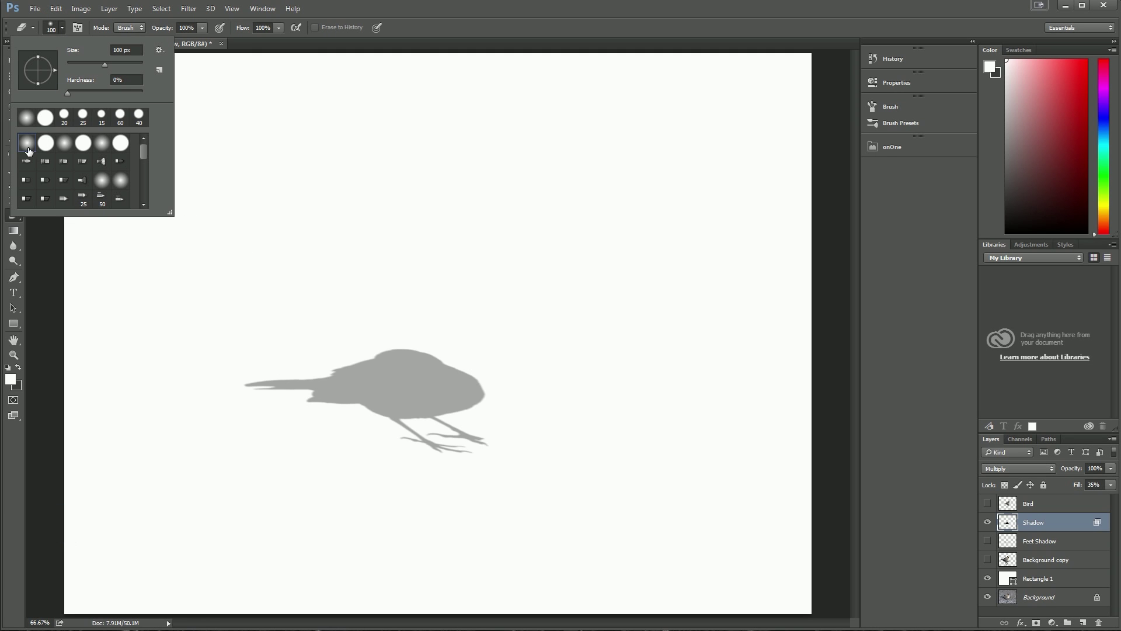
{"action": "left_click", "coordinate": [374, 199]}
{"action": "key", "text": "bracketleft"}
{"action": "key", "text": "bracketleft"}
{"action": "key", "text": "bracketleft"}
{"action": "key", "text": "bracketleft"}
{"action": "key", "text": "bracketleft"}
{"action": "key", "text": "bracketleft"}
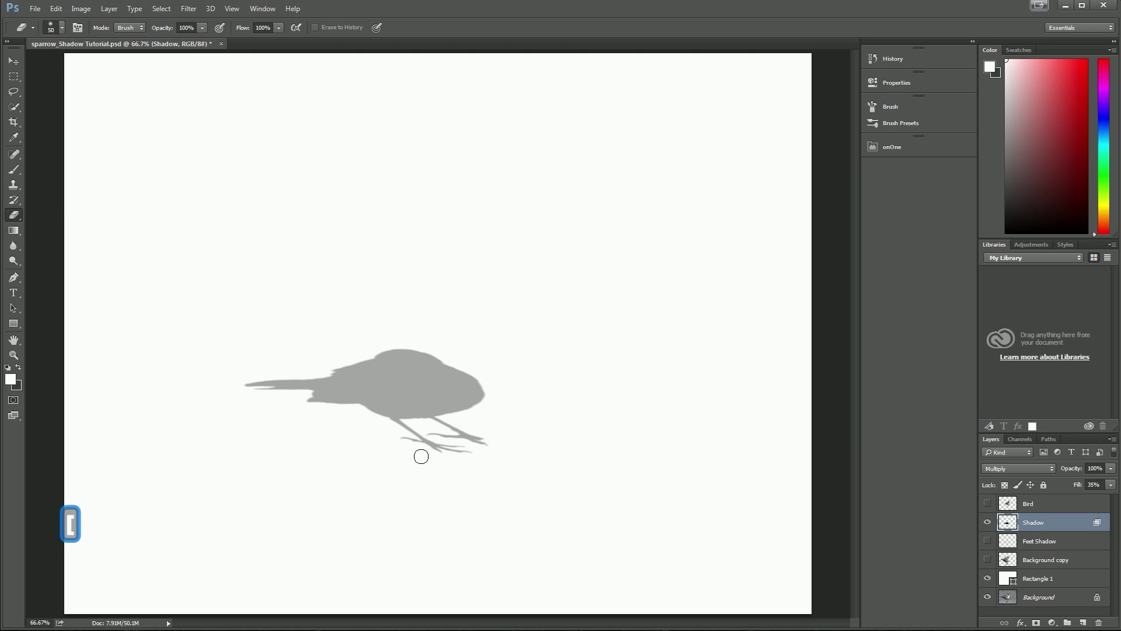
{"action": "key", "text": "bracketleft"}
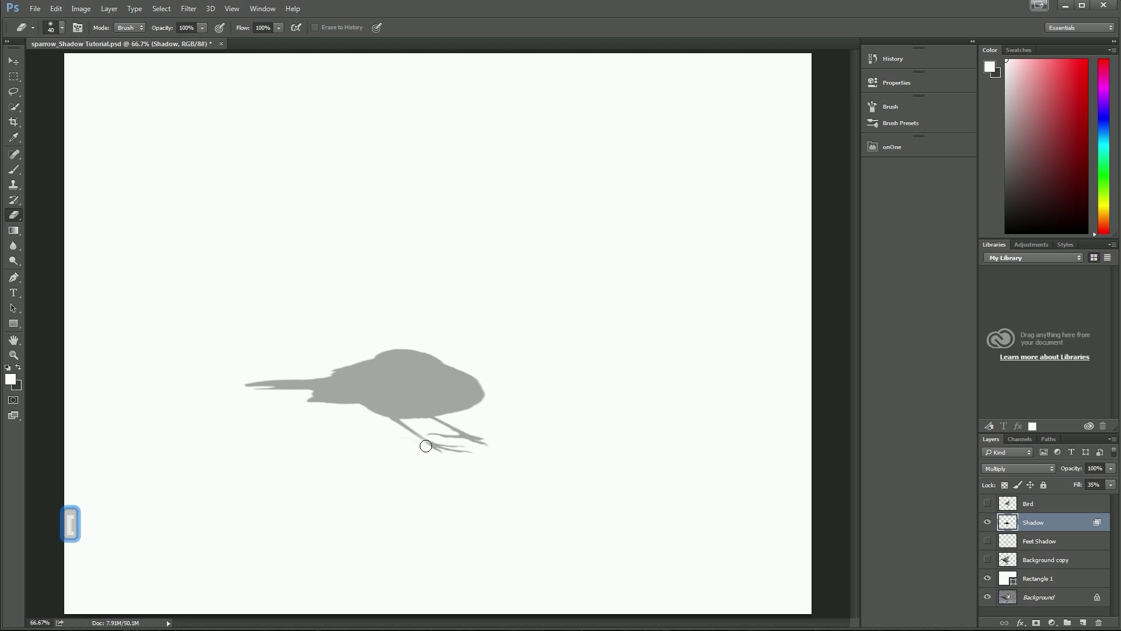
{"action": "mouse_move", "coordinate": [423, 451]}
{"action": "left_mouse_down"}
{"action": "mouse_move", "coordinate": [464, 453]}
{"action": "mouse_move", "coordinate": [437, 450]}
{"action": "mouse_move", "coordinate": [429, 433]}
{"action": "mouse_move", "coordinate": [492, 444]}
{"action": "mouse_move", "coordinate": [451, 440]}
{"action": "mouse_move", "coordinate": [472, 434]}
{"action": "mouse_move", "coordinate": [439, 447]}
{"action": "left_mouse_up"}
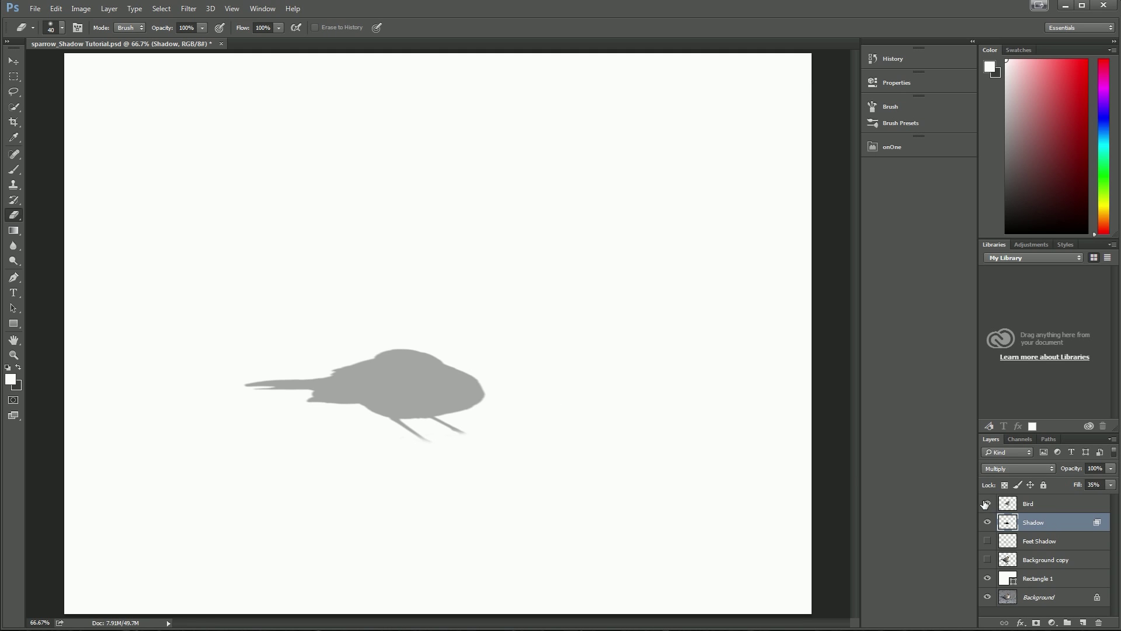
{"action": "left_click", "coordinate": [987, 504]}
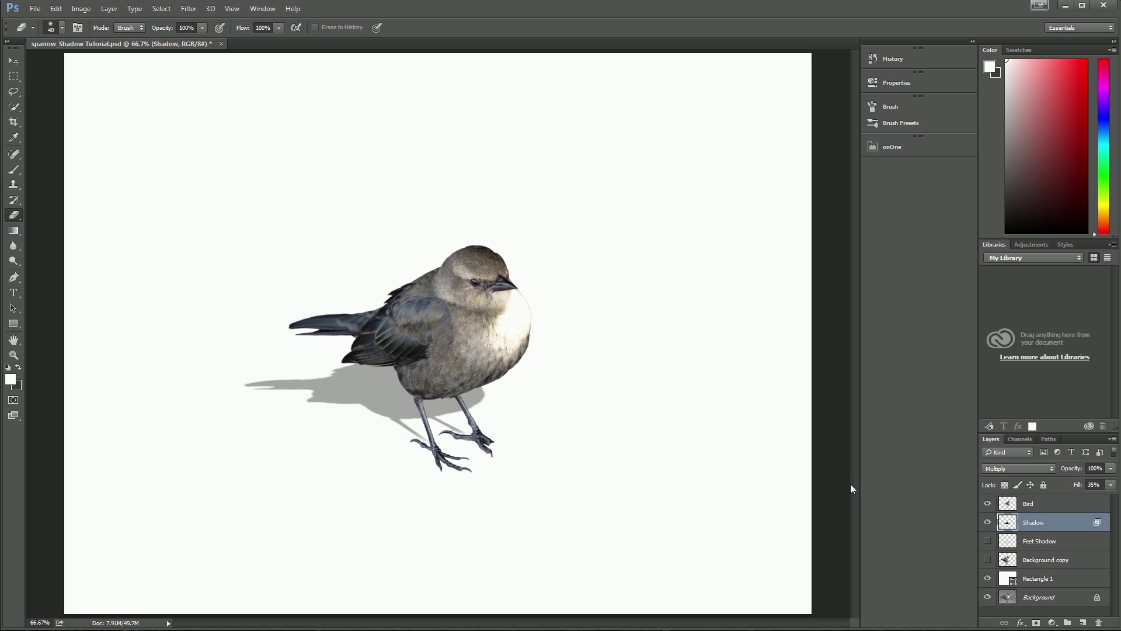
- Move the shadow slightly downward with the Move tool so its legs meet the bird's legs
{"action": "key", "text": "a"}
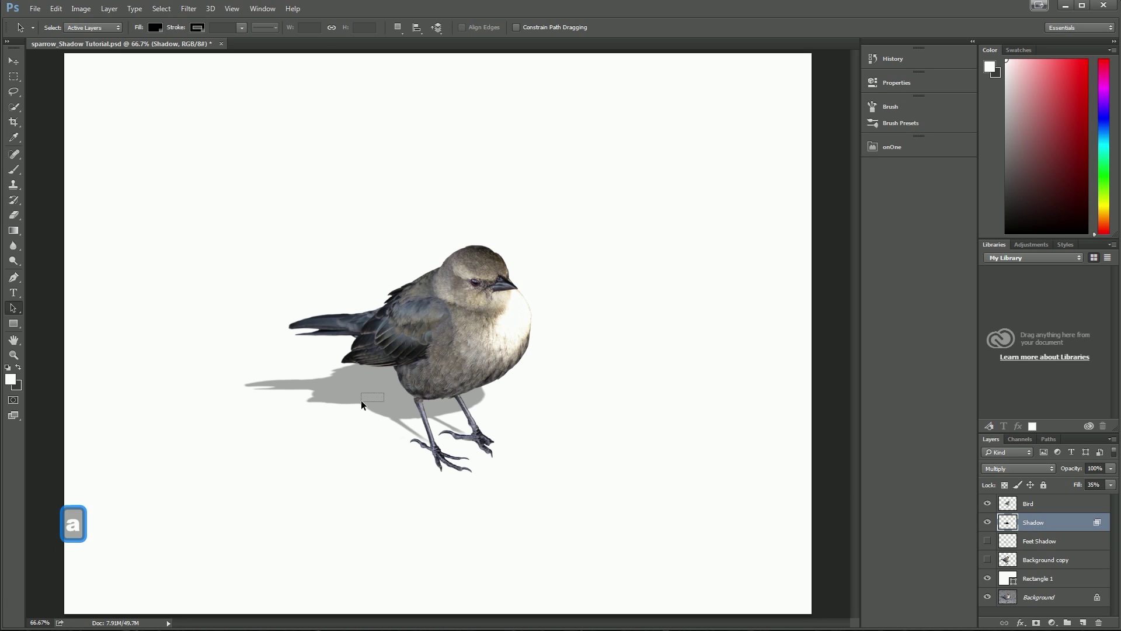
{"action": "left_click", "coordinate": [13, 61]}
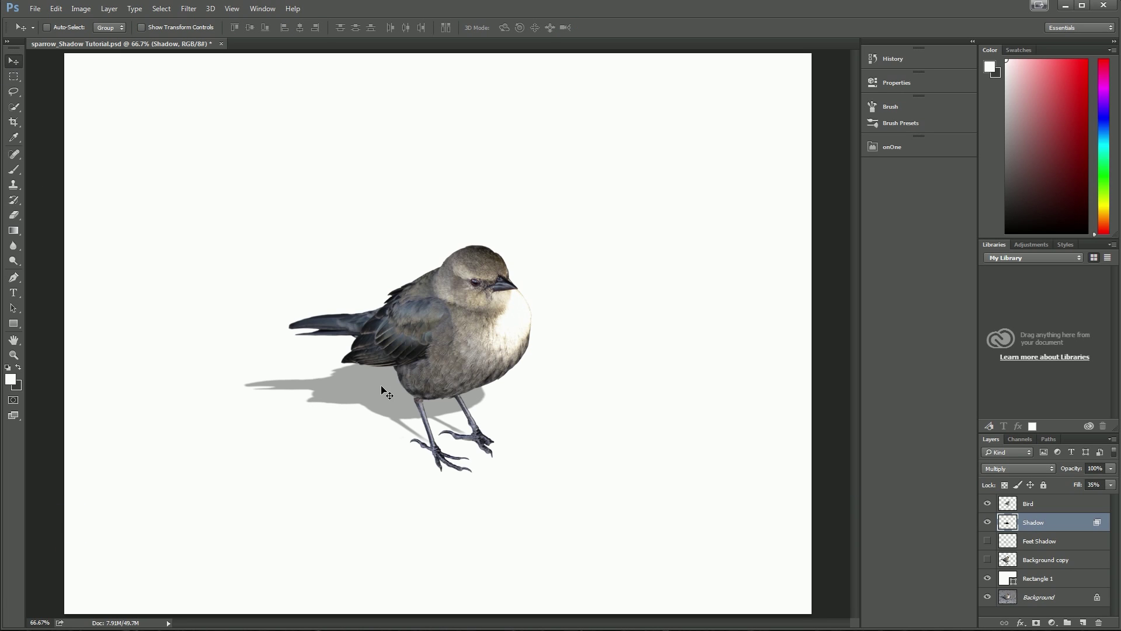
{"action": "left_click_drag", "start_coordinate": [381, 386], "coordinate": [381, 390]}
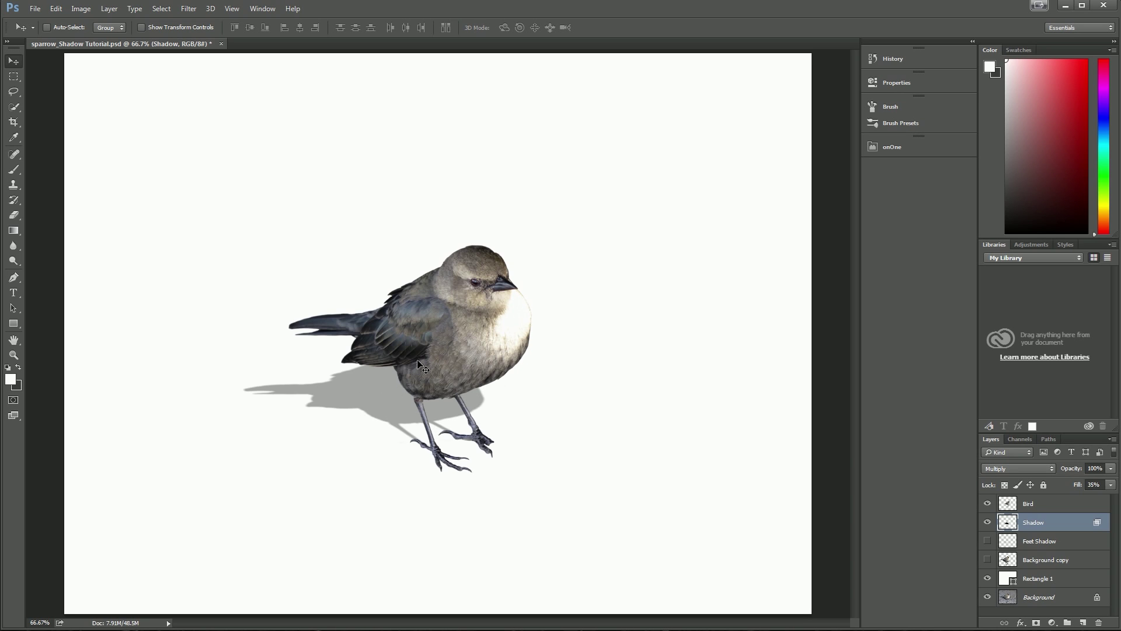
- Apply a Surface Blur to the Shadow layer with a 17-pixel radius and a threshold of 117 levels
{"action": "left_click", "coordinate": [189, 8]}
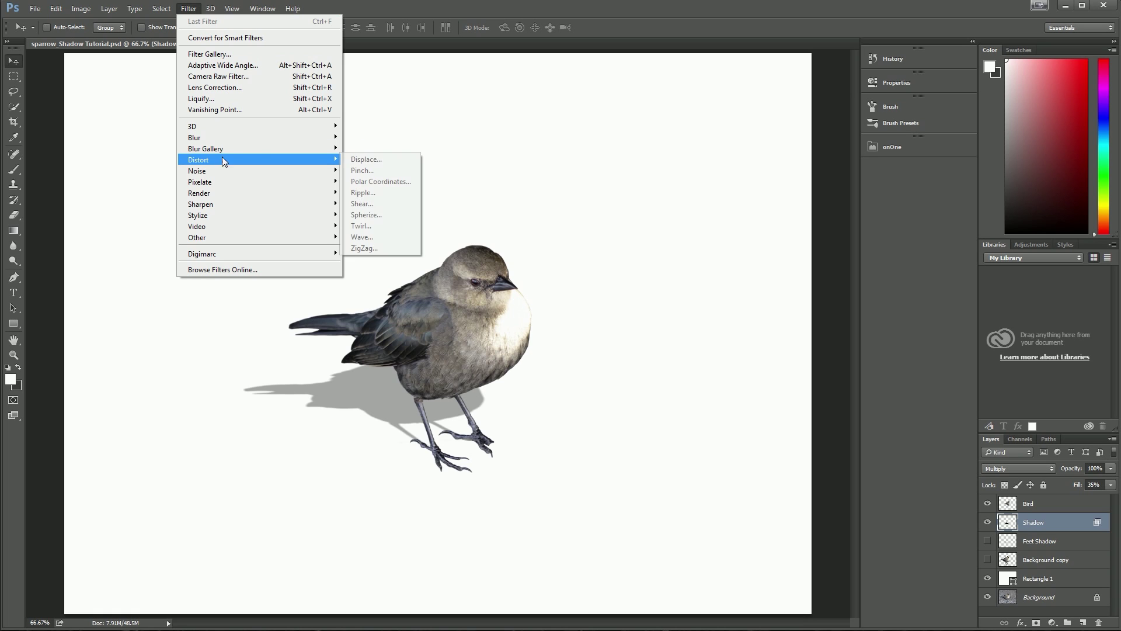
{"action": "mouse_move", "coordinate": [294, 137]}
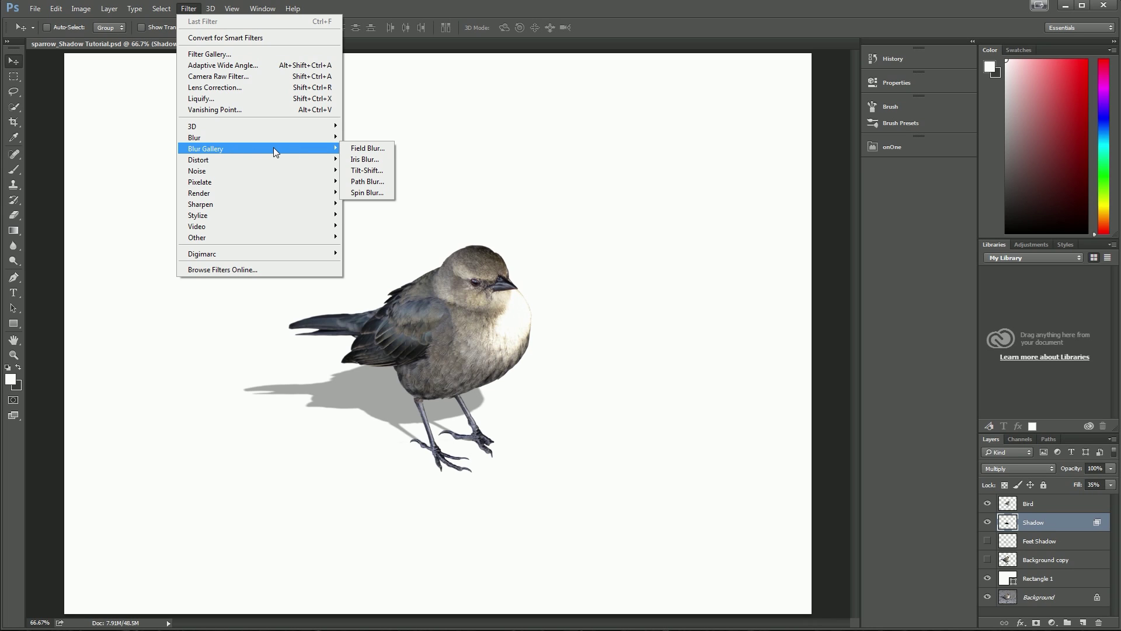
{"action": "mouse_move", "coordinate": [309, 134]}
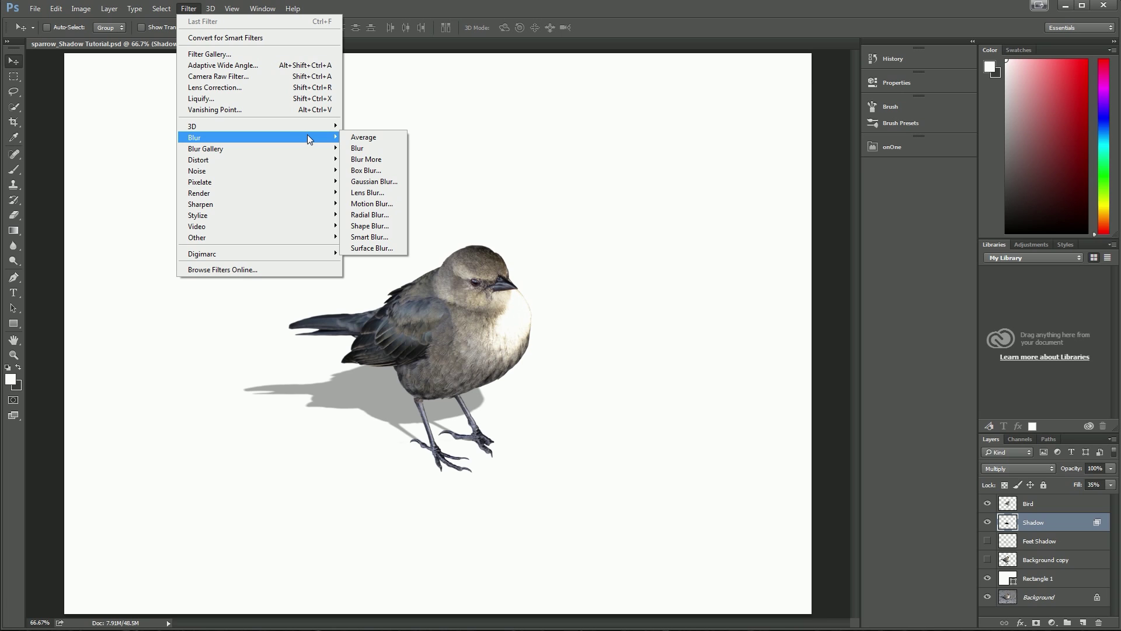
{"action": "left_click", "coordinate": [365, 248]}
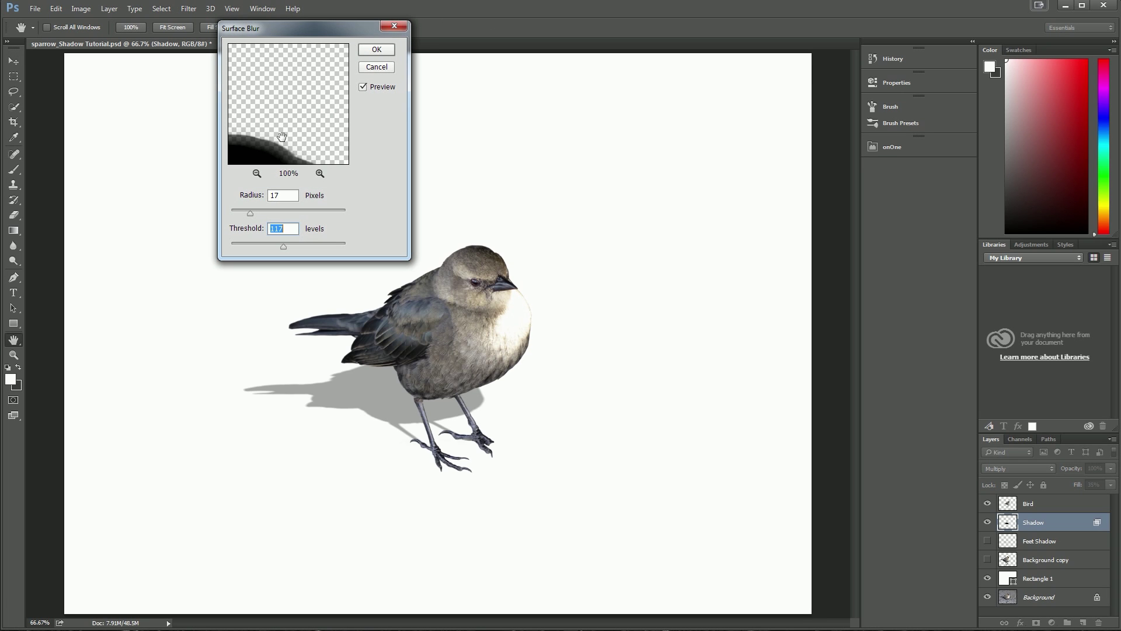
{"action": "left_click", "coordinate": [257, 173]}
{"action": "left_click", "coordinate": [257, 173]}
{"action": "left_click", "coordinate": [257, 173]}
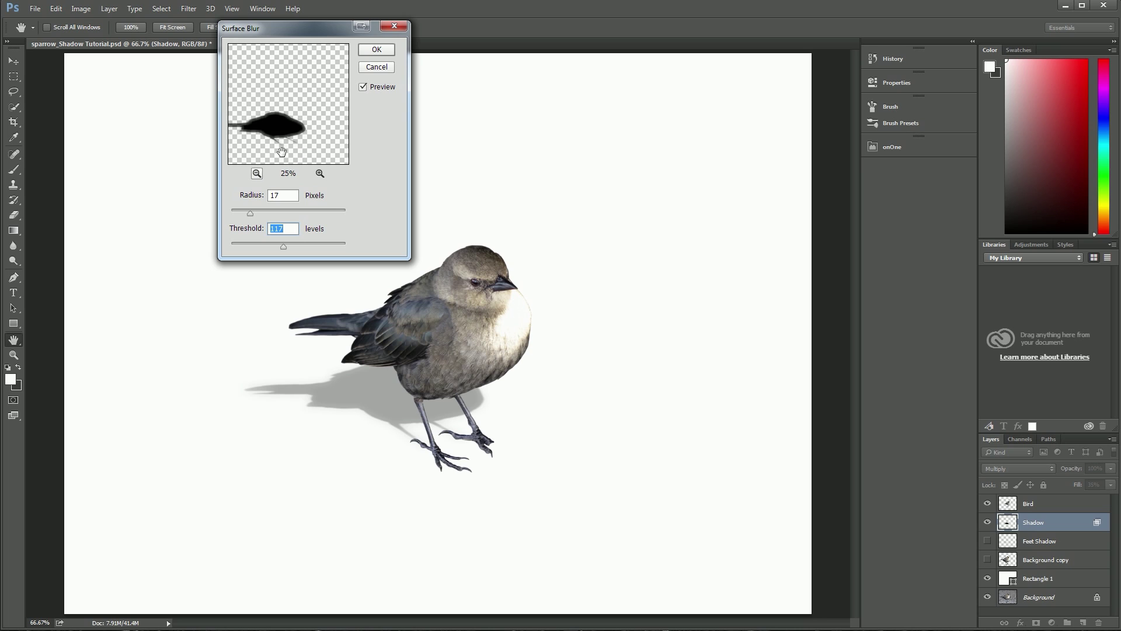
{"action": "left_click", "coordinate": [320, 173]}
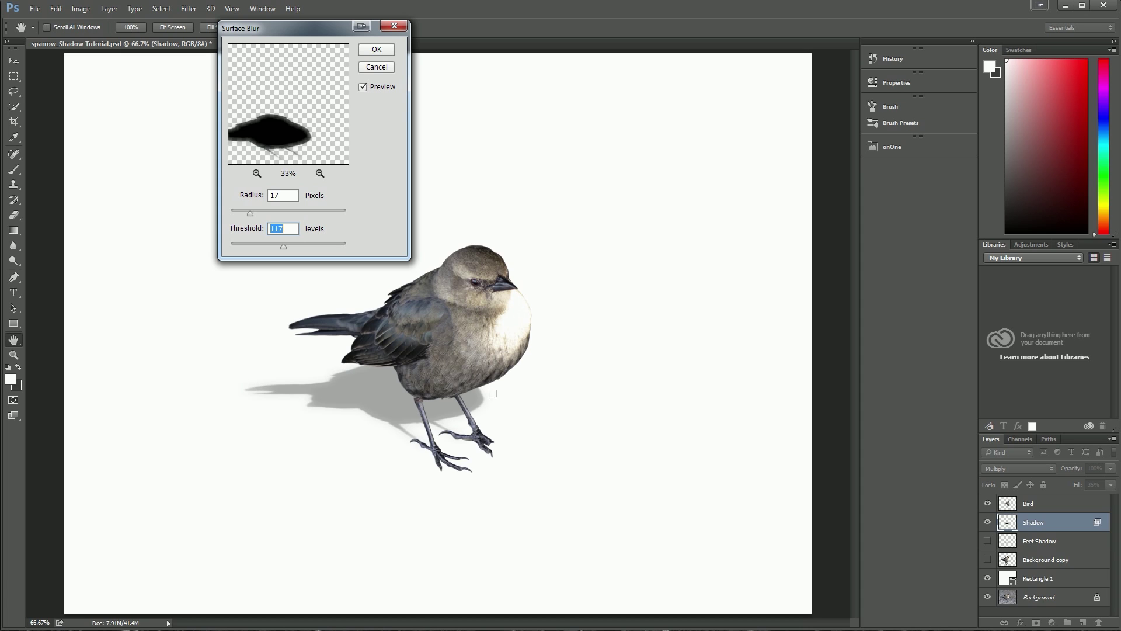
{"action": "left_click", "coordinate": [375, 50]}
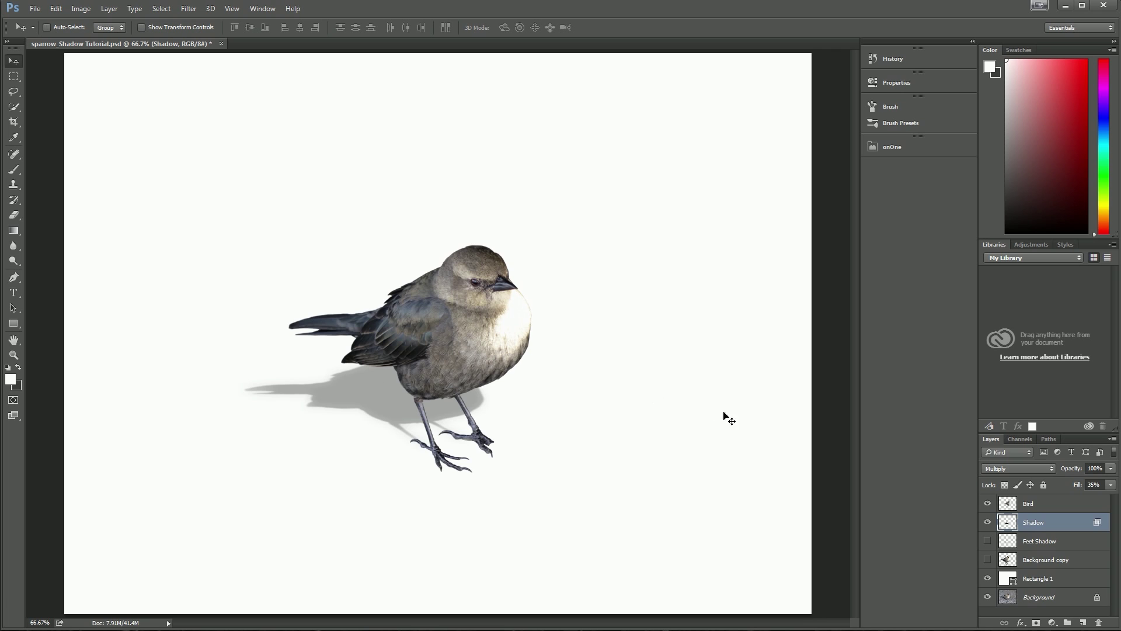
- Start a Tilt-Shift blur on the Shadow layer, centre it on the bird's feet, and tilt its focus band upward toward the head side
{"action": "left_click", "coordinate": [188, 9]}
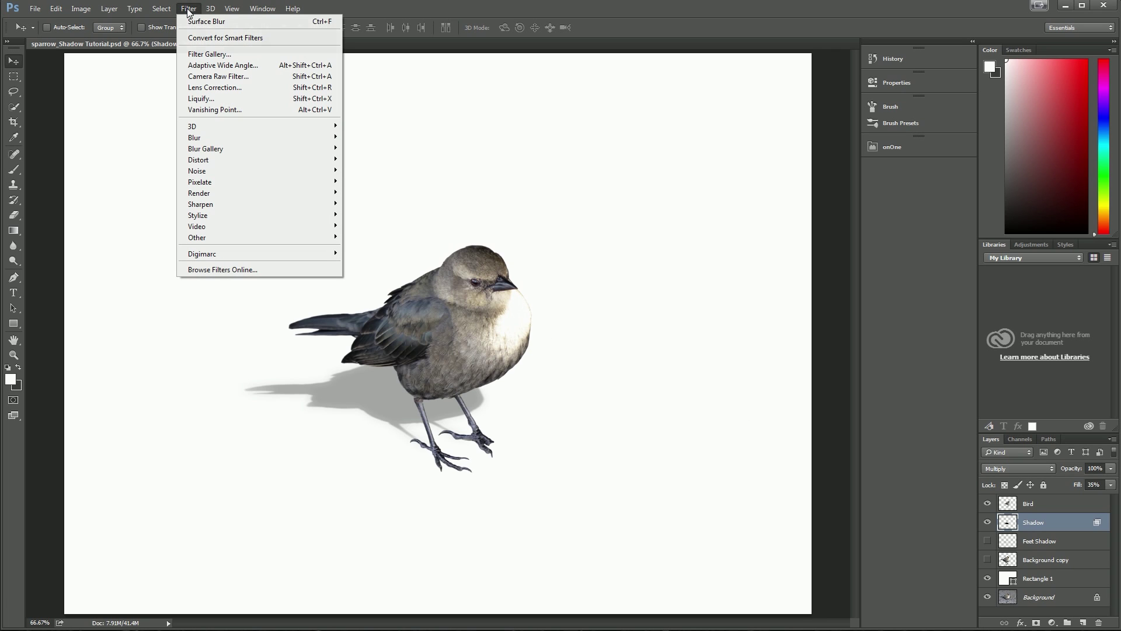
{"action": "mouse_move", "coordinate": [281, 151]}
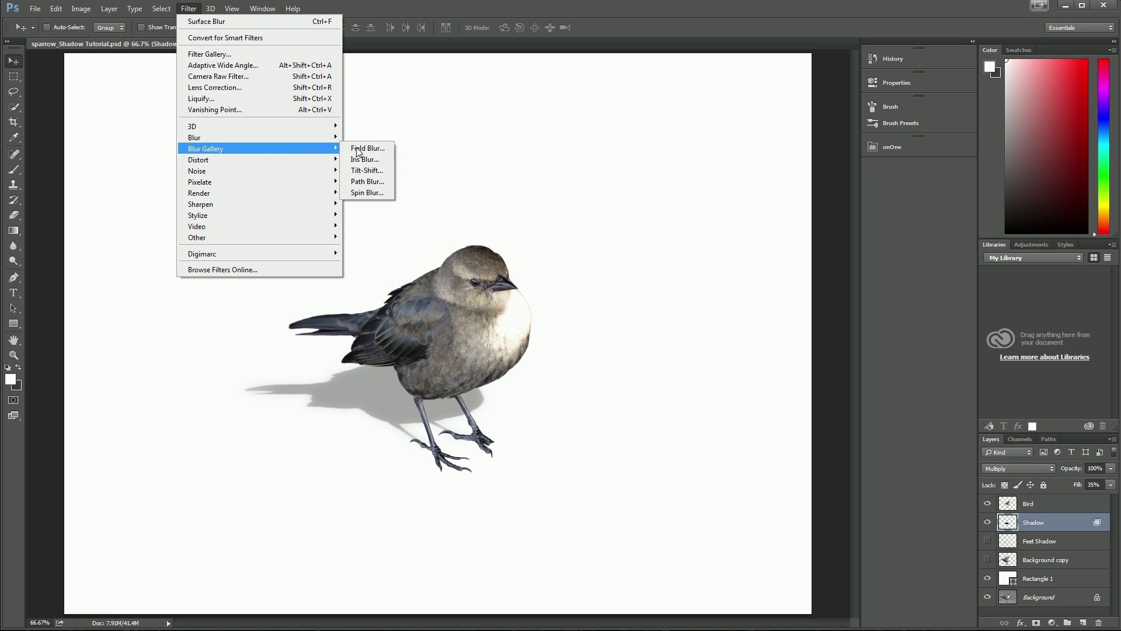
{"action": "left_click", "coordinate": [368, 171]}
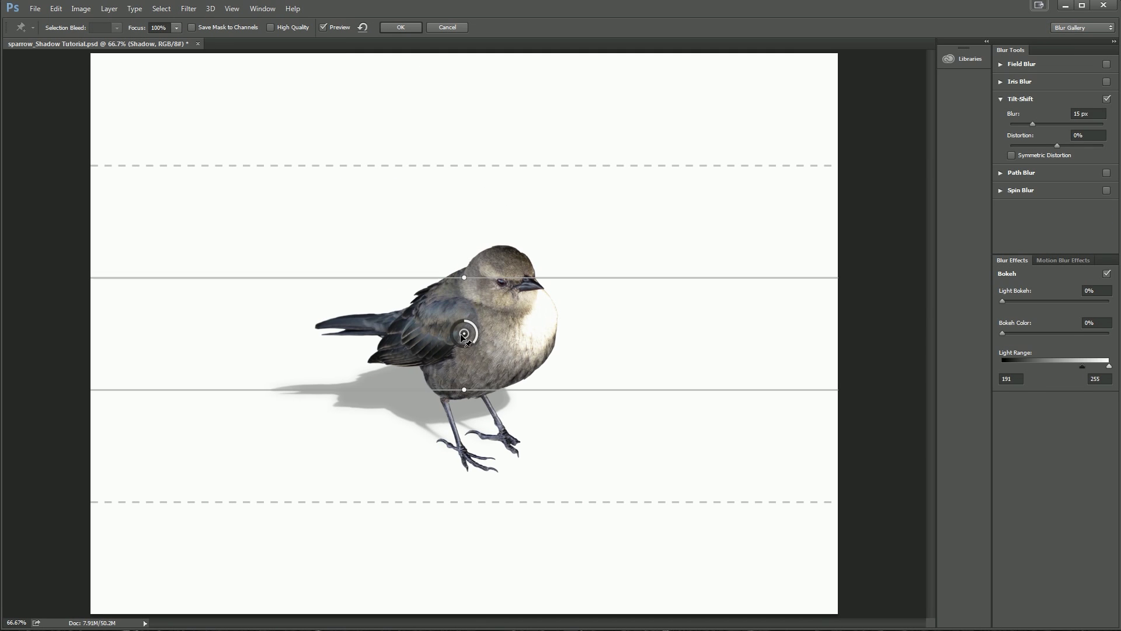
{"action": "left_click_drag", "start_coordinate": [457, 348], "coordinate": [476, 442]}
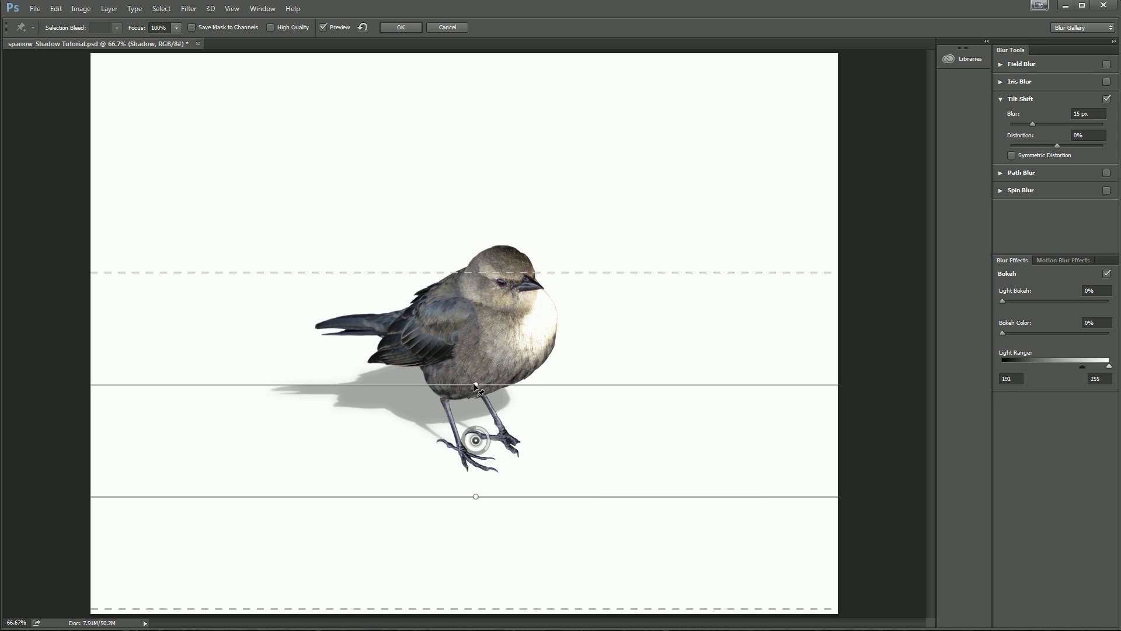
{"action": "left_click_drag", "start_coordinate": [476, 384], "coordinate": [473, 428]}
{"action": "left_click_drag", "start_coordinate": [397, 330], "coordinate": [407, 346]}
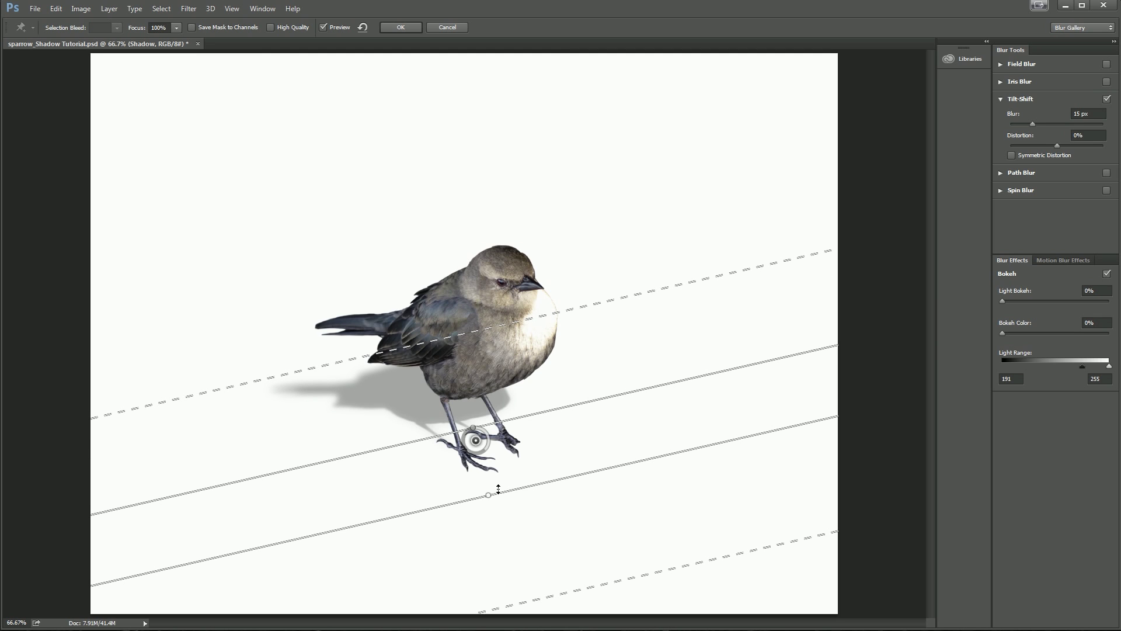
{"action": "left_click_drag", "start_coordinate": [489, 496], "coordinate": [500, 537]}
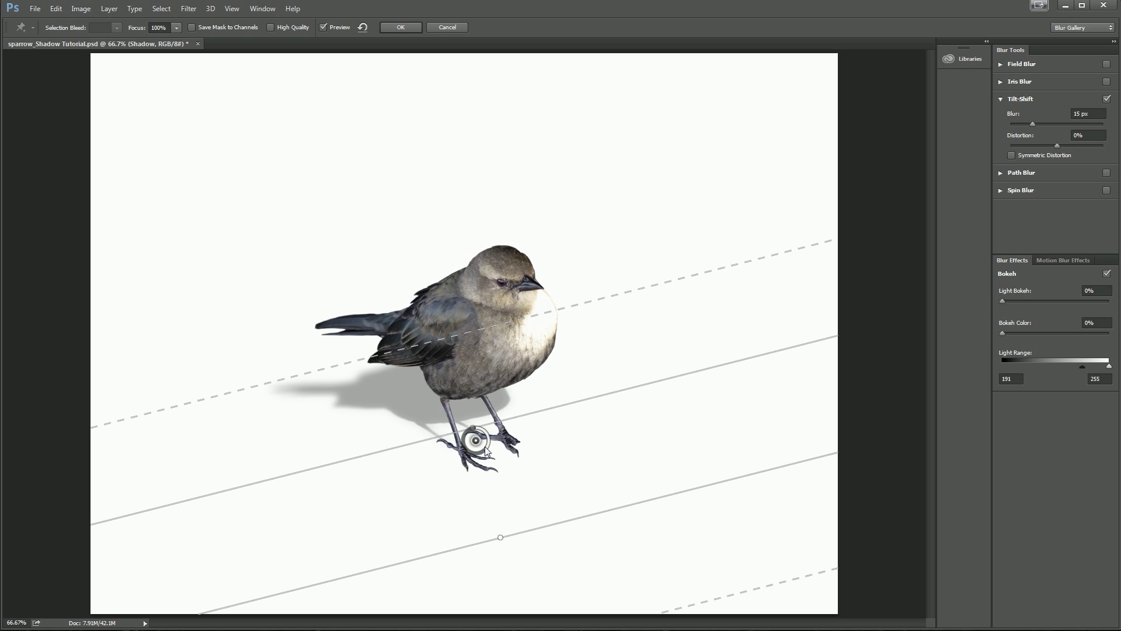
- Set the Tilt-Shift blur to 81 px, bring the upper dashed transition line closer to the feet, and apply the filter
{"action": "left_click_drag", "start_coordinate": [487, 450], "coordinate": [467, 446]}
{"action": "left_click_drag", "start_coordinate": [501, 538], "coordinate": [497, 543]}
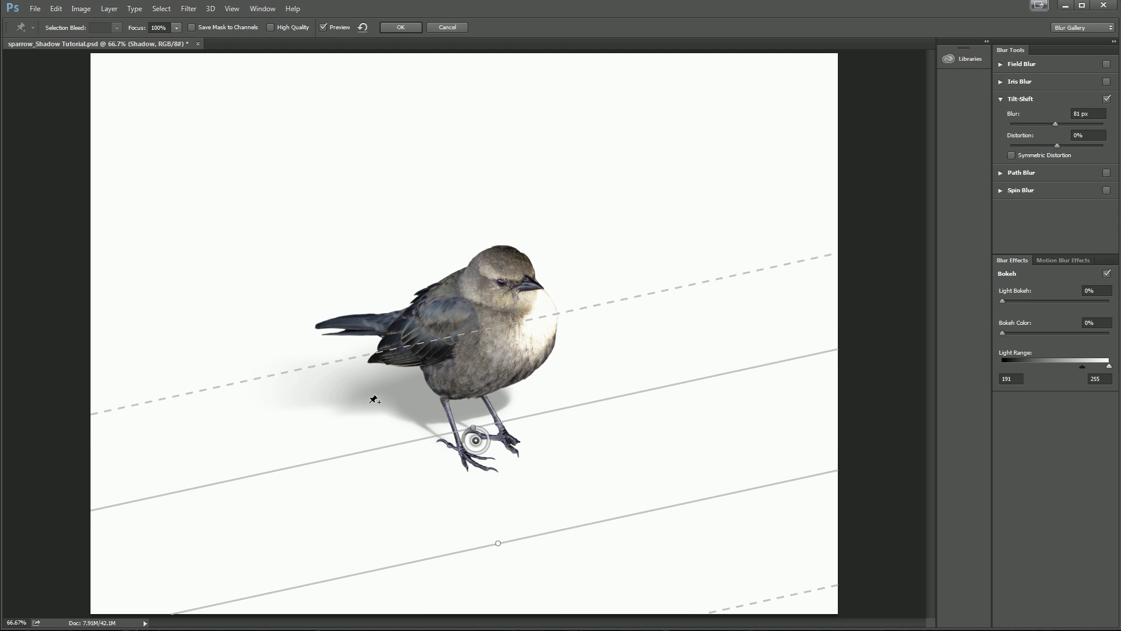
{"action": "mouse_move", "coordinate": [319, 363]}
{"action": "left_mouse_down"}
{"action": "mouse_move", "coordinate": [325, 390]}
{"action": "mouse_move", "coordinate": [328, 380]}
{"action": "left_mouse_up"}
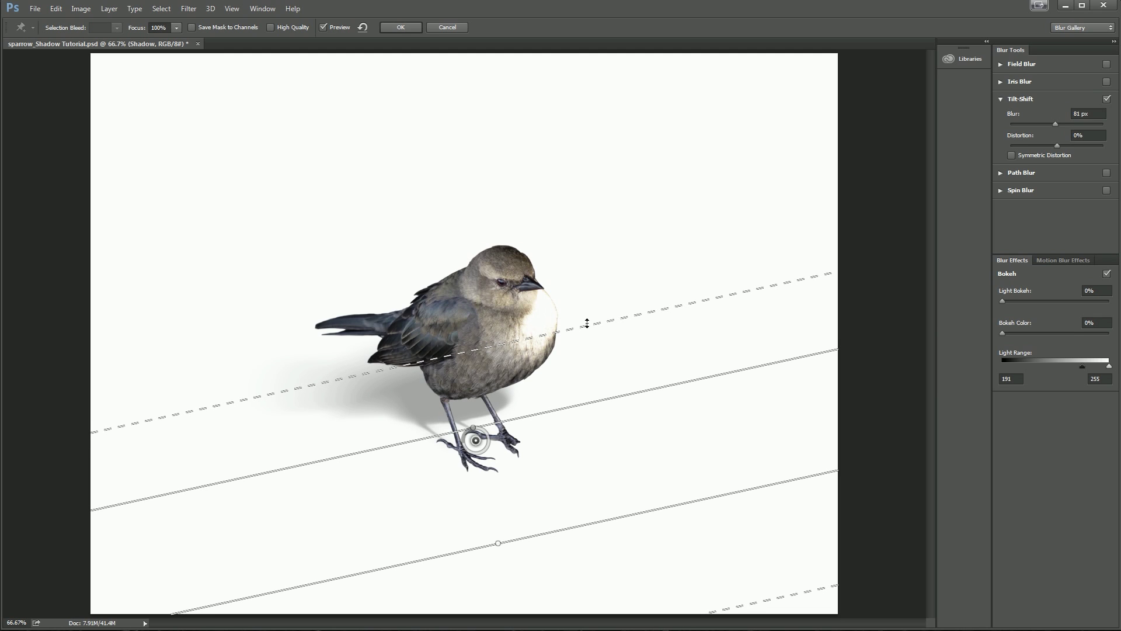
{"action": "key", "text": "Return"}
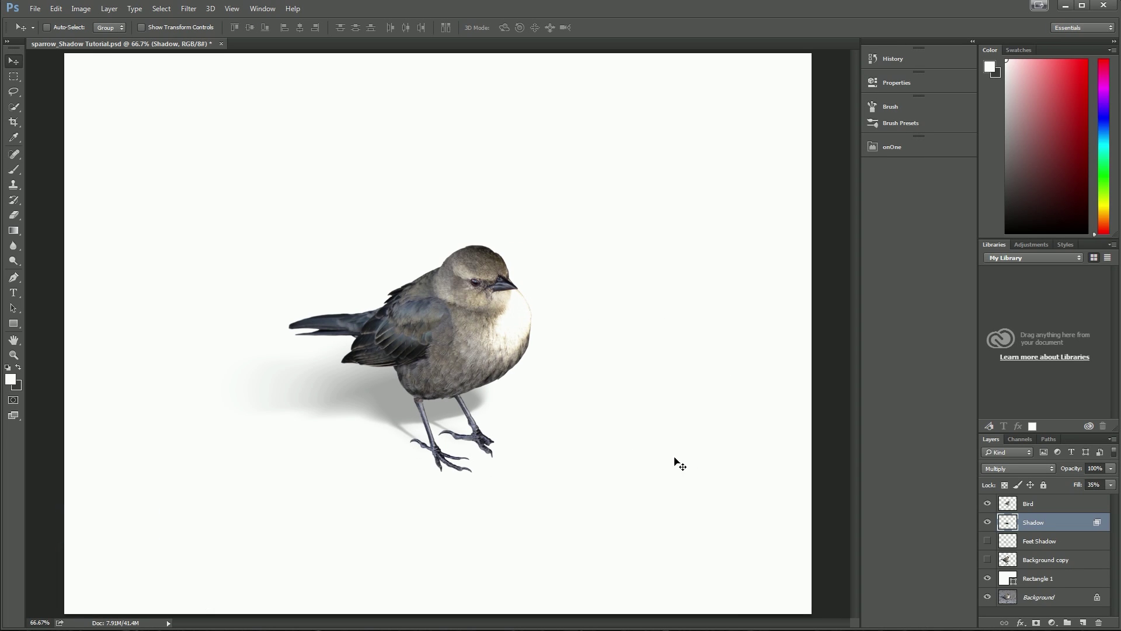
- On the Bird layer, draw one freehand Lasso selection around both of the bird's feet
{"action": "left_click", "coordinate": [1061, 507]}
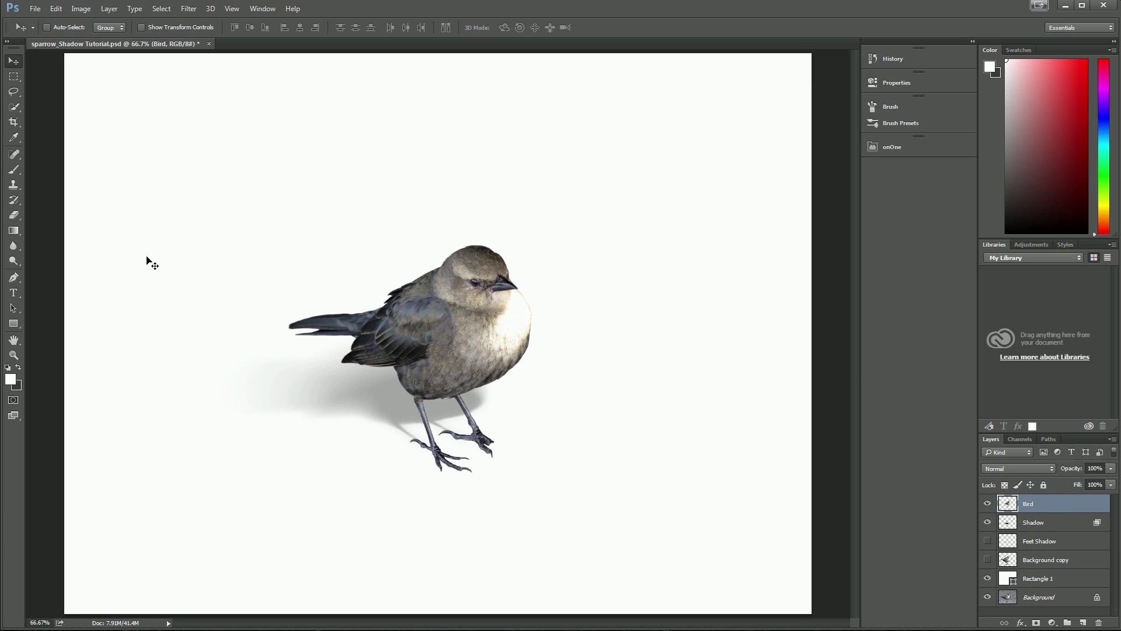
{"action": "left_click", "coordinate": [18, 93]}
{"action": "key", "text": "ctrl+equal"}
{"action": "key", "text": "ctrl+equal"}
{"action": "left_click_drag", "start_coordinate": [405, 461], "coordinate": [438, 325]}
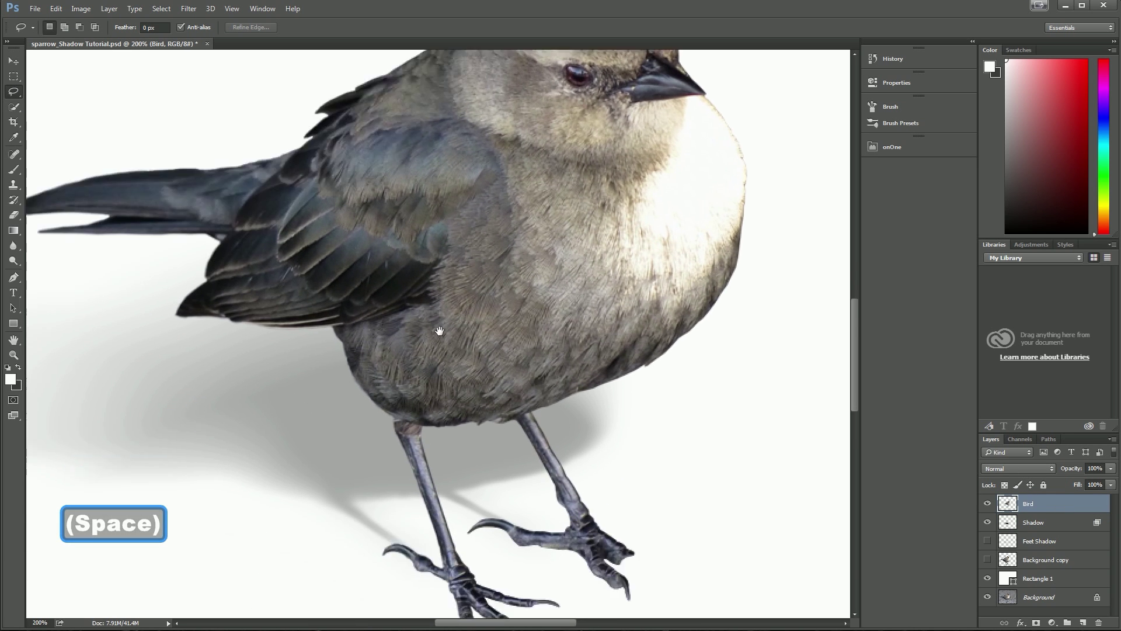
{"action": "mouse_move", "coordinate": [379, 401]}
{"action": "left_mouse_down"}
{"action": "mouse_move", "coordinate": [396, 376]}
{"action": "mouse_move", "coordinate": [437, 380]}
{"action": "mouse_move", "coordinate": [460, 398]}
{"action": "mouse_move", "coordinate": [589, 437]}
{"action": "mouse_move", "coordinate": [613, 468]}
{"action": "mouse_move", "coordinate": [542, 515]}
{"action": "mouse_move", "coordinate": [433, 467]}
{"action": "mouse_move", "coordinate": [379, 402]}
{"action": "left_mouse_up"}
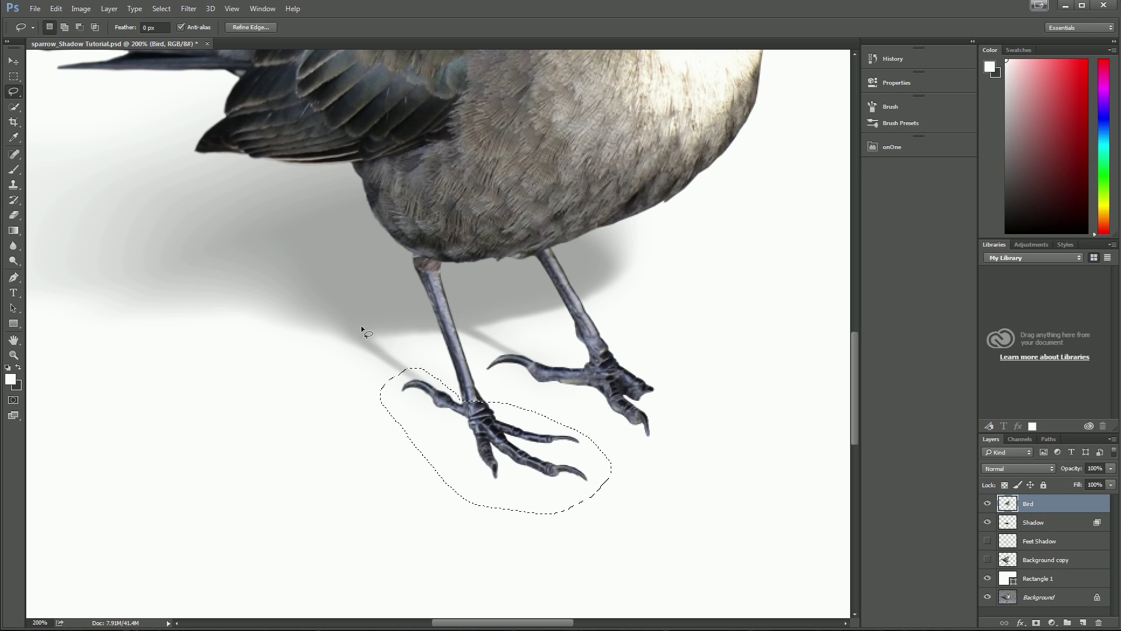
{"action": "key", "text": "ctrl+d"}
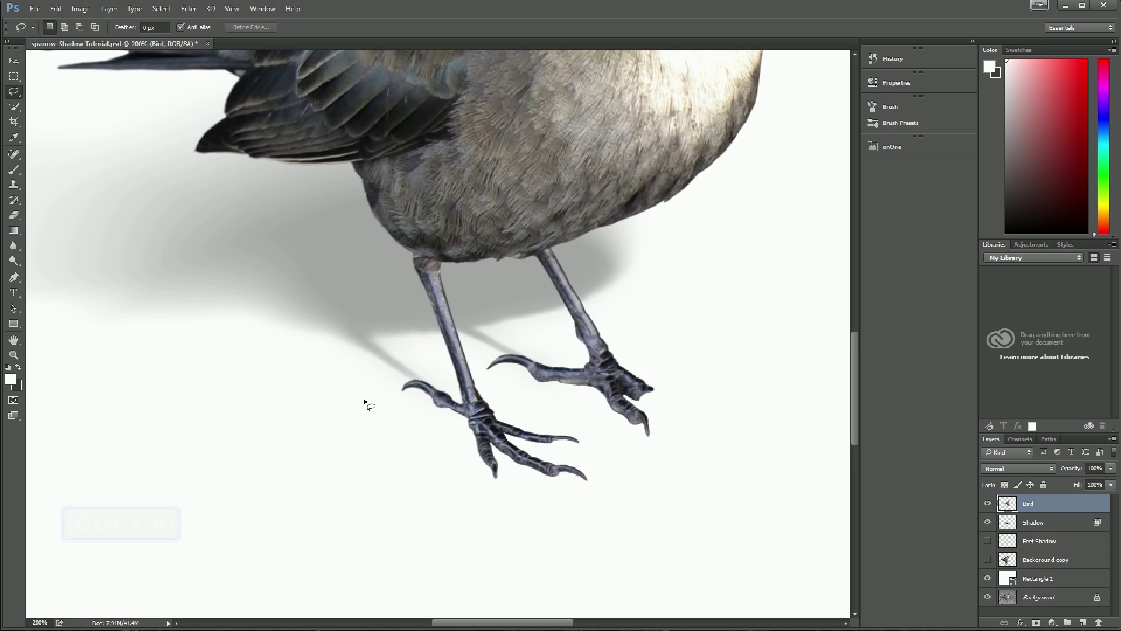
{"action": "mouse_move", "coordinate": [485, 401]}
{"action": "left_mouse_down"}
{"action": "mouse_move", "coordinate": [481, 366]}
{"action": "mouse_move", "coordinate": [499, 346]}
{"action": "mouse_move", "coordinate": [576, 366]}
{"action": "left_mouse_up"}
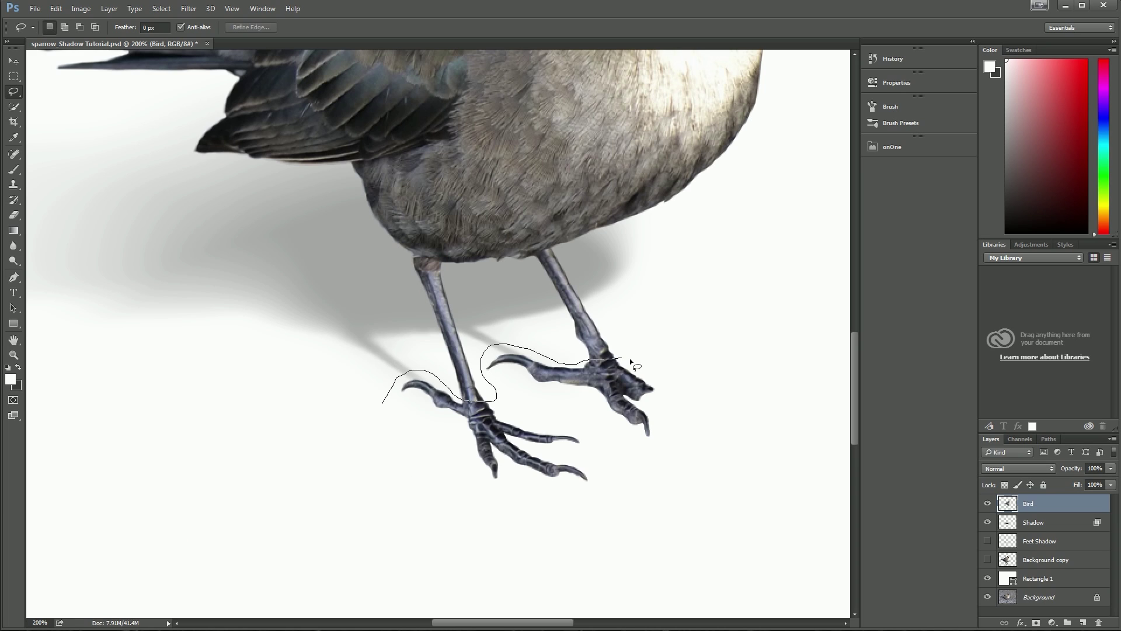
{"action": "mouse_move", "coordinate": [684, 439]}
{"action": "left_mouse_down"}
{"action": "mouse_move", "coordinate": [626, 486]}
{"action": "mouse_move", "coordinate": [505, 515]}
{"action": "mouse_move", "coordinate": [409, 471]}
{"action": "mouse_move", "coordinate": [383, 396]}
{"action": "left_mouse_up"}
- Copy the selected feet, paste them in place on a new layer, and name that layer feet
{"action": "key", "text": "ctrl+c"}
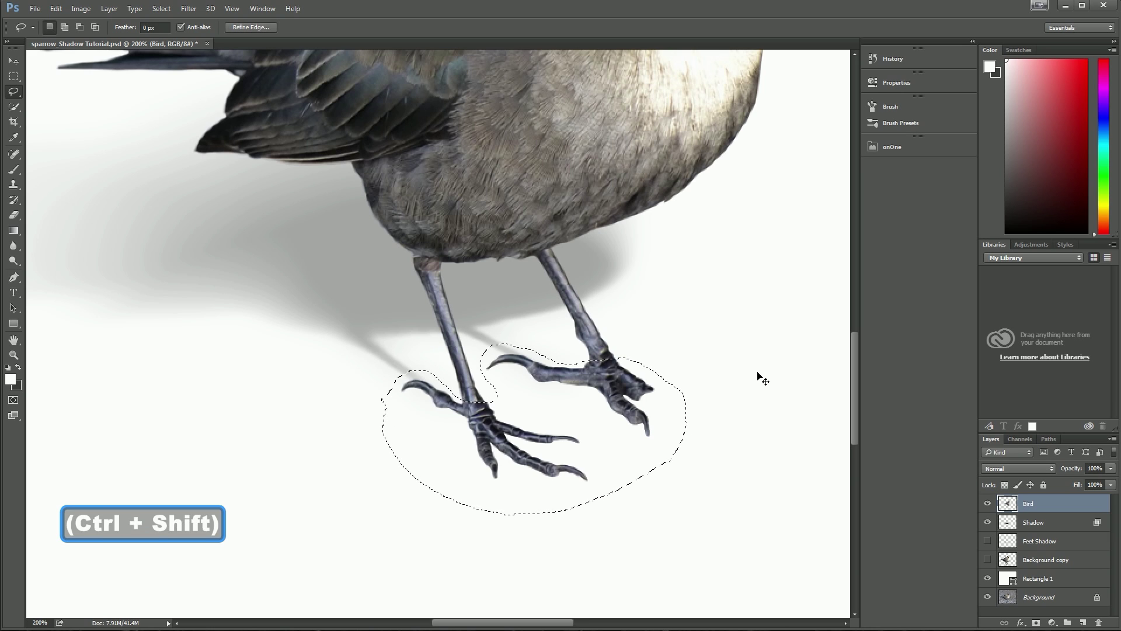
{"action": "key", "text": "ctrl+shift+v"}
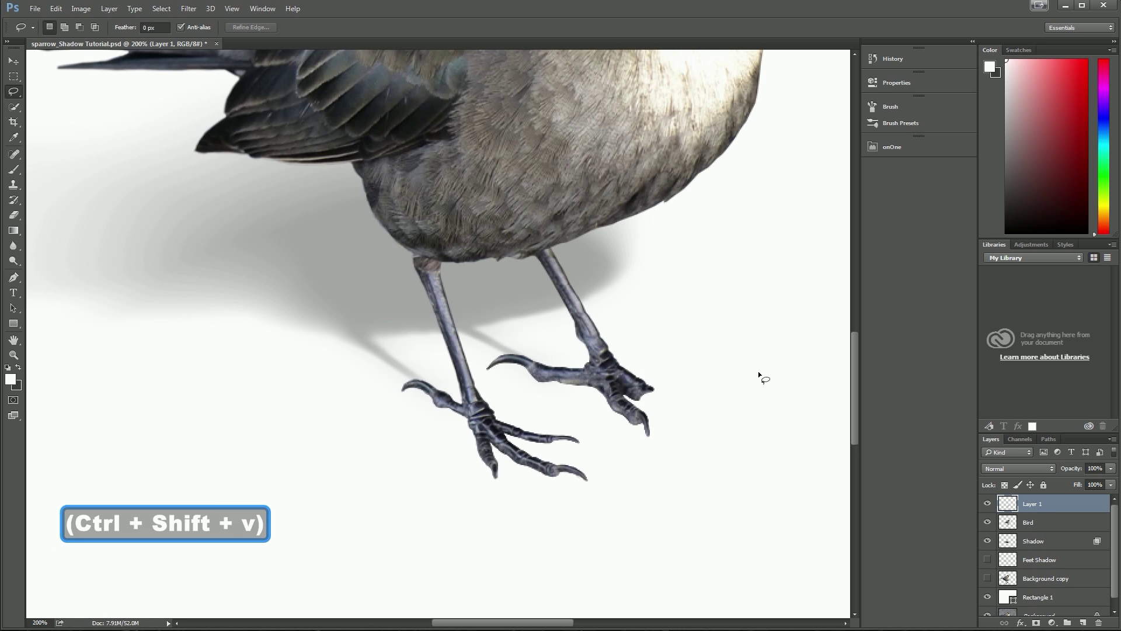
{"action": "double_click", "coordinate": [1033, 503]}
{"action": "type", "text": "feett"}
{"action": "key", "text": "BackSpace"}
{"action": "key", "text": "Return"}
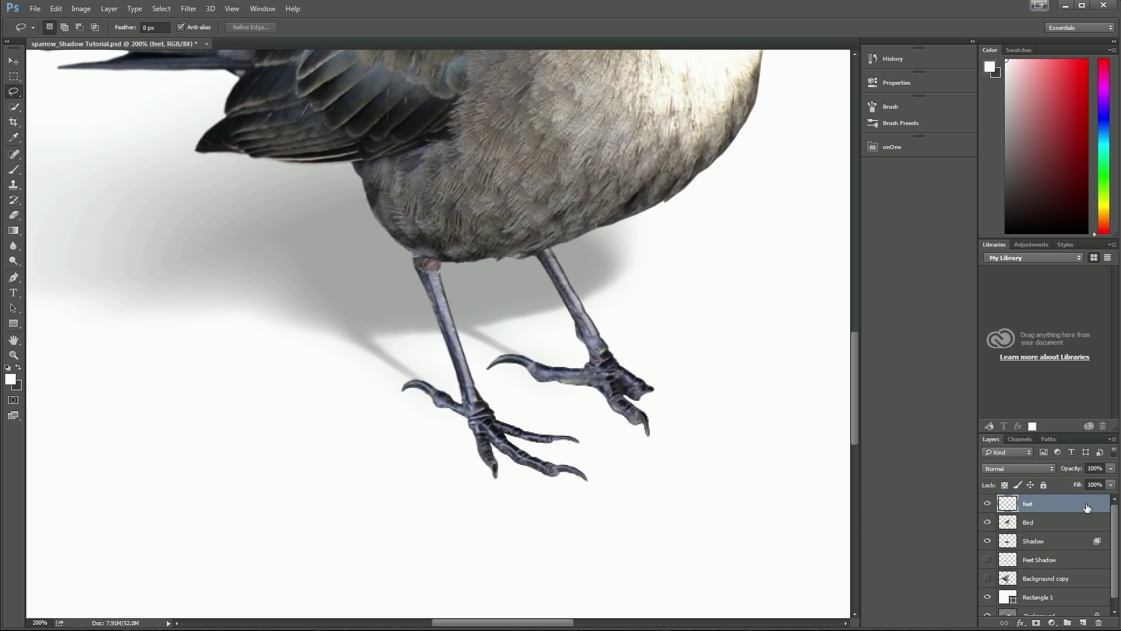
- With the Bird layer hidden, give the feet layer a 35% drop shadow with 3 px distance and 2 px size, and separate it onto its own layer
{"action": "left_click", "coordinate": [987, 523]}
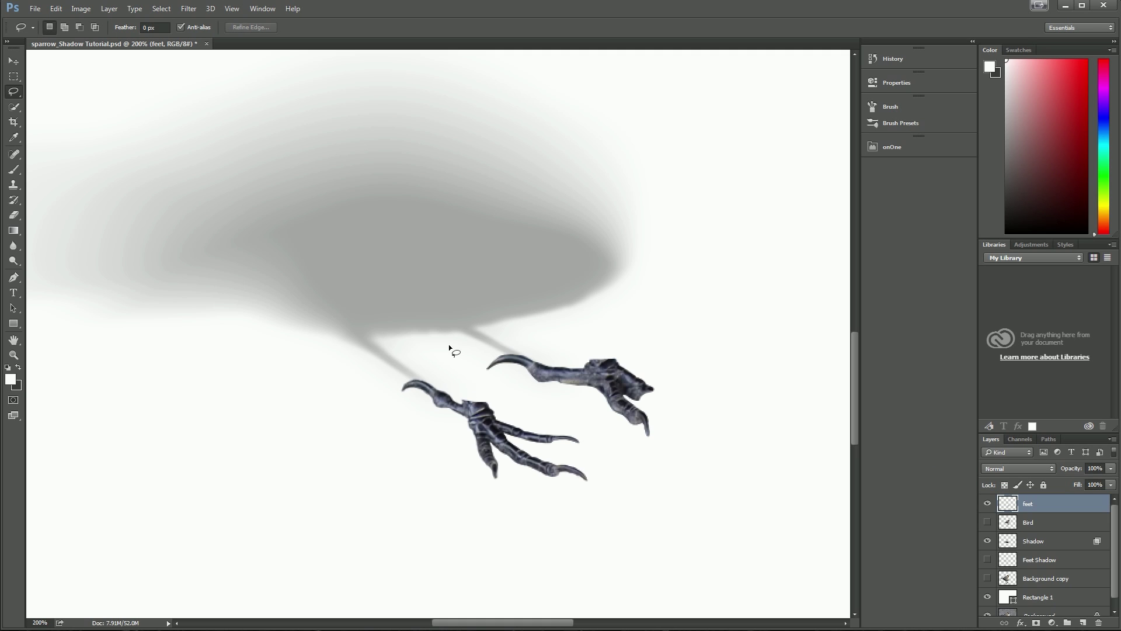
{"action": "double_click", "coordinate": [1010, 506]}
{"action": "left_click", "coordinate": [563, 305]}
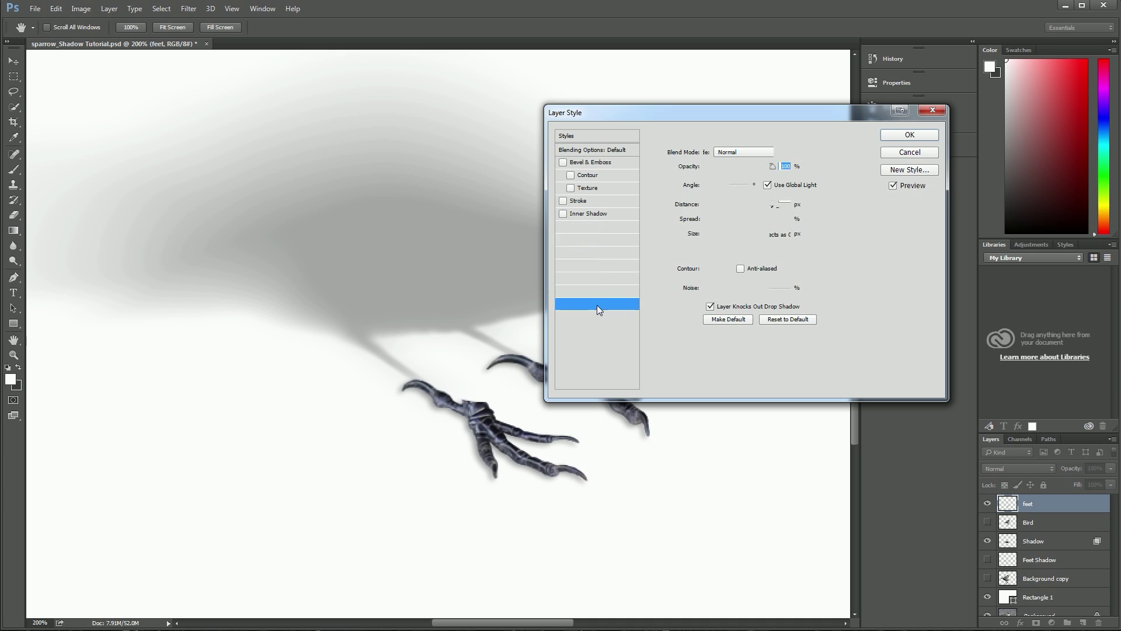
{"action": "left_click_drag", "start_coordinate": [707, 234], "coordinate": [708, 240]}
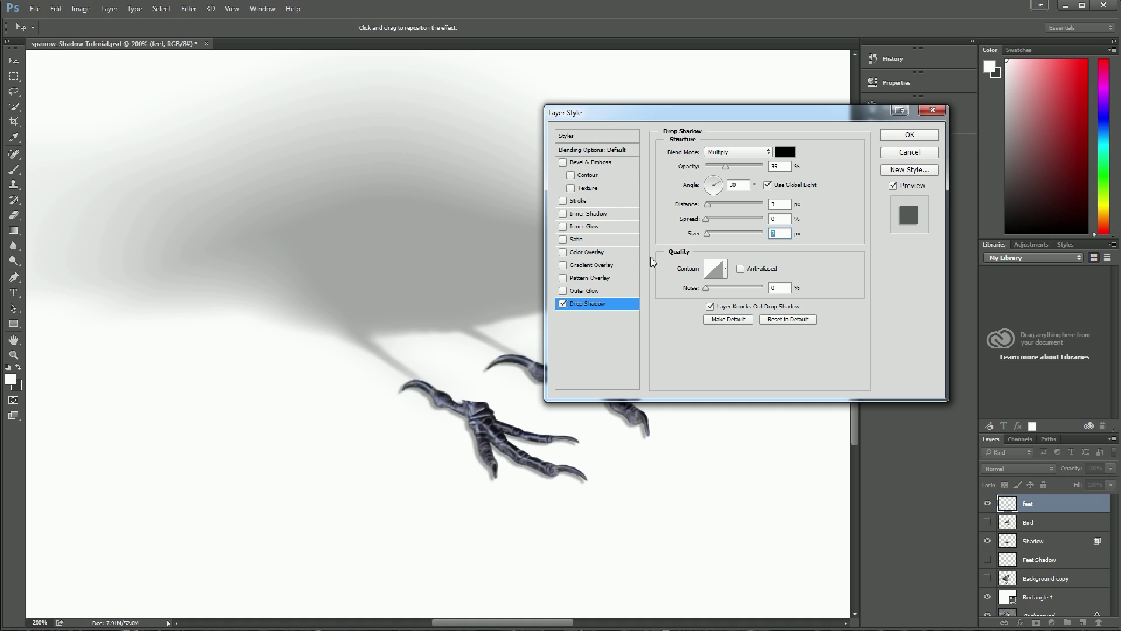
{"action": "left_click", "coordinate": [900, 139]}
{"action": "right_click", "coordinate": [1031, 532]}
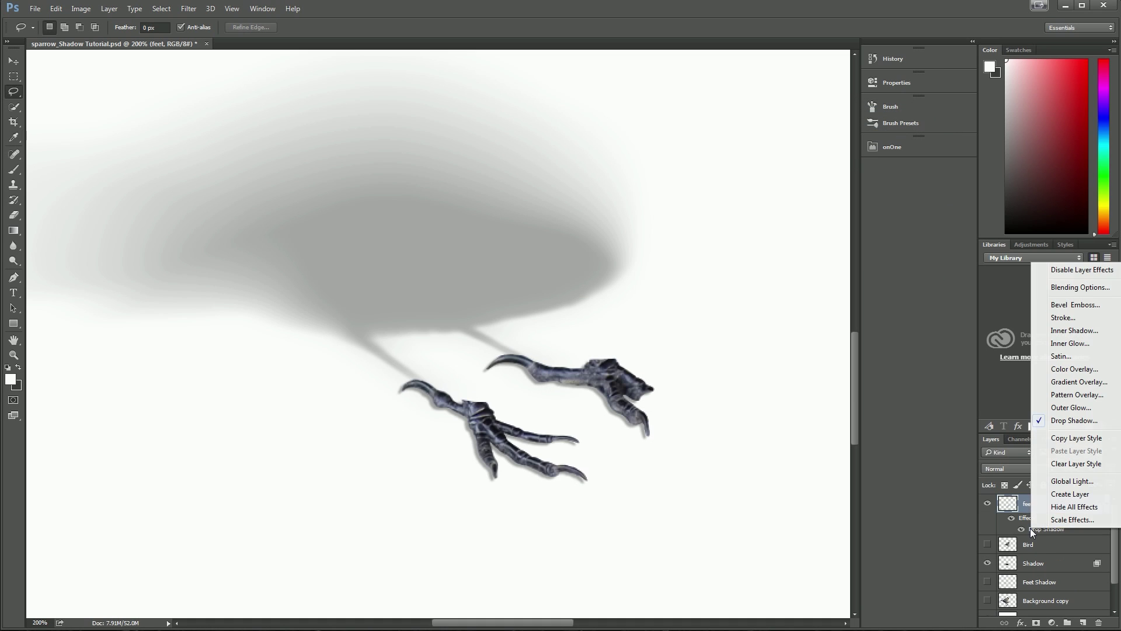
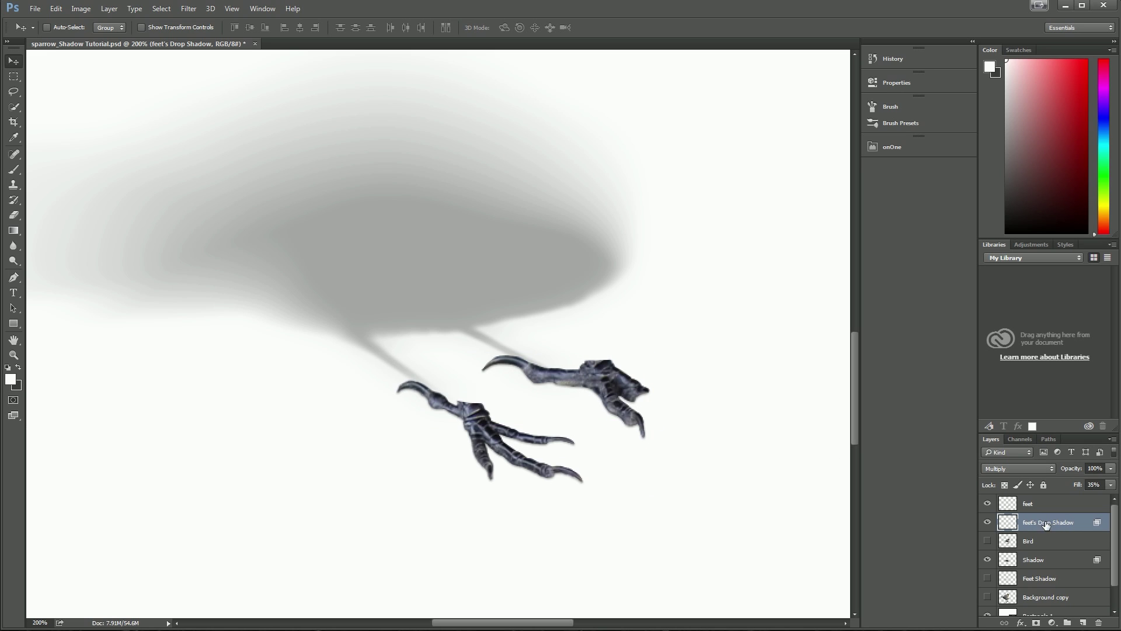
- Start Puppet Warp on the feet's Drop Shadow layer and pin the toe tips and central joints of both feet
{"action": "left_click", "coordinate": [56, 9]}
{"action": "left_click", "coordinate": [86, 215]}
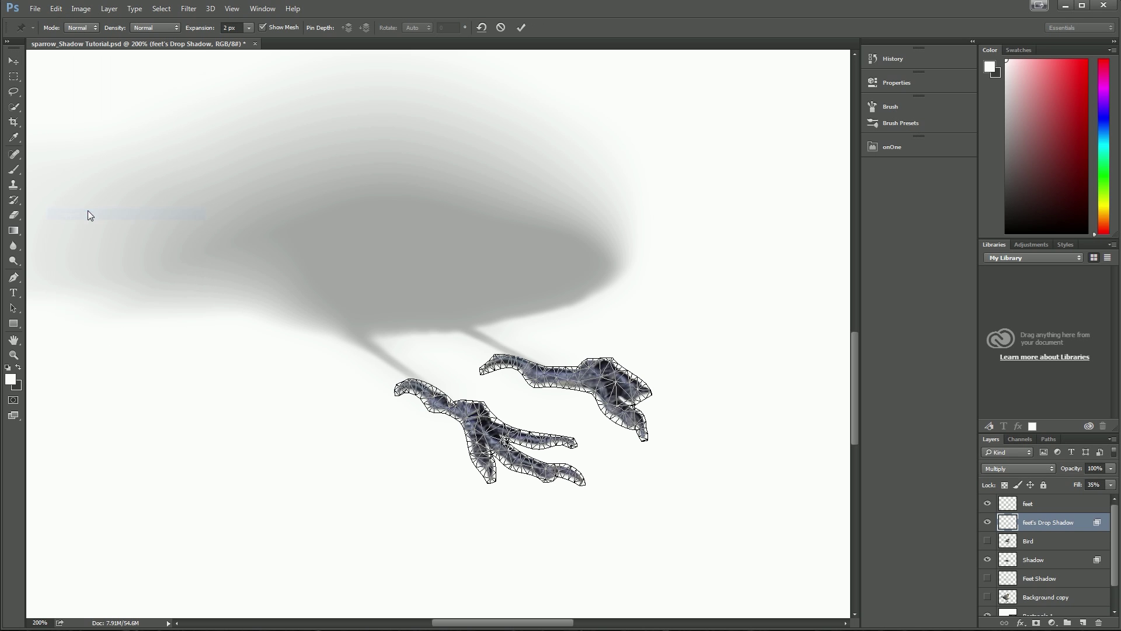
{"action": "left_click", "coordinate": [397, 391]}
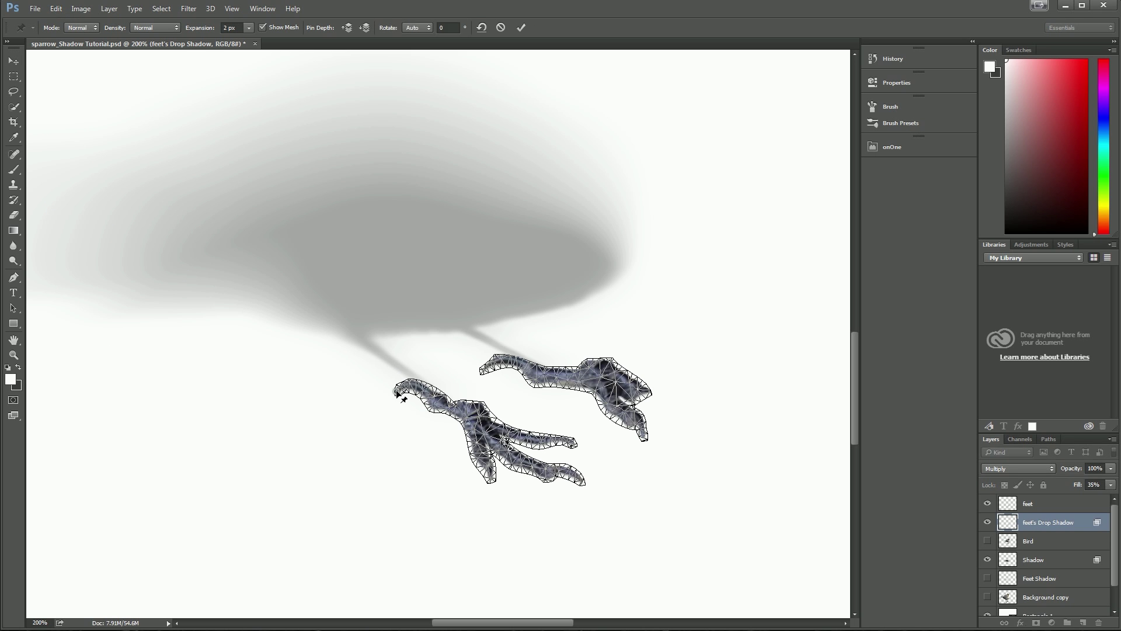
{"action": "left_click", "coordinate": [492, 479]}
{"action": "left_click", "coordinate": [582, 481]}
{"action": "left_click", "coordinate": [471, 416]}
{"action": "left_click", "coordinate": [481, 371]}
{"action": "left_click", "coordinate": [581, 379]}
{"action": "left_click", "coordinate": [643, 437]}
{"action": "left_click", "coordinate": [641, 397]}
- Pull the central pin of each foot's shadow slightly down and toward the tail side, and apply the Puppet Warp
{"action": "left_click_drag", "start_coordinate": [471, 416], "coordinate": [465, 422]}
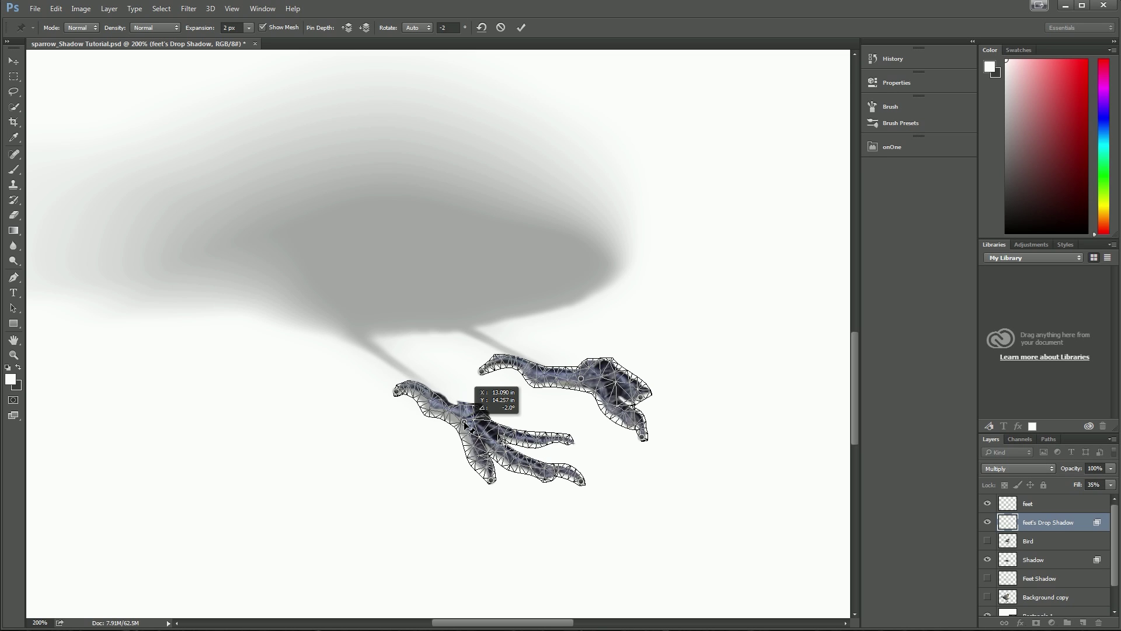
{"action": "left_click_drag", "start_coordinate": [465, 422], "coordinate": [465, 421]}
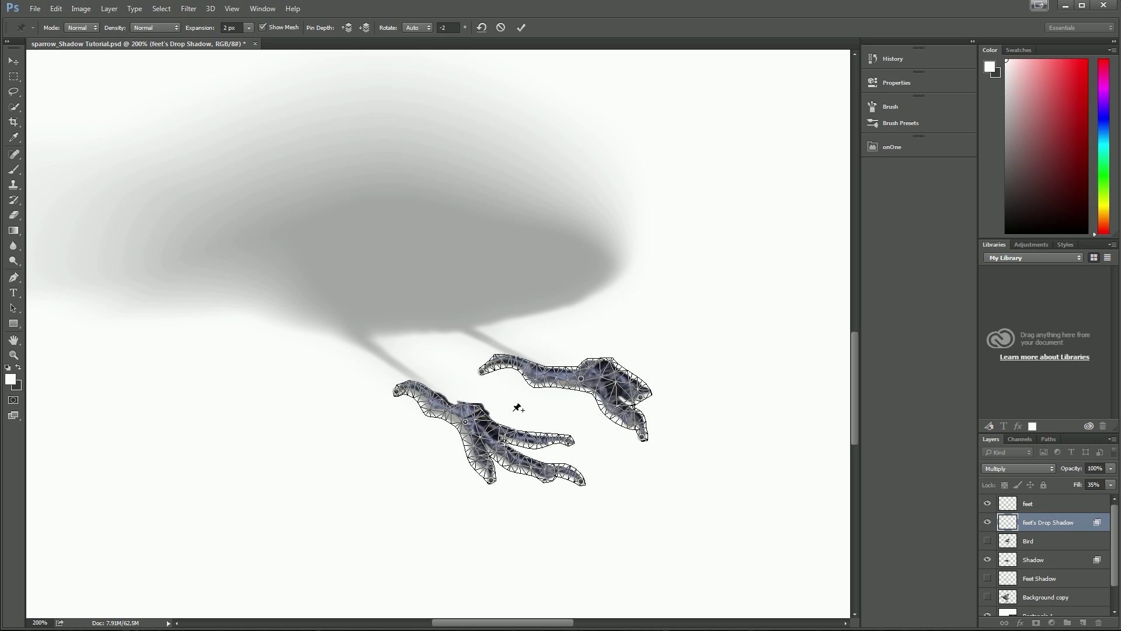
{"action": "left_click_drag", "start_coordinate": [585, 374], "coordinate": [580, 387]}
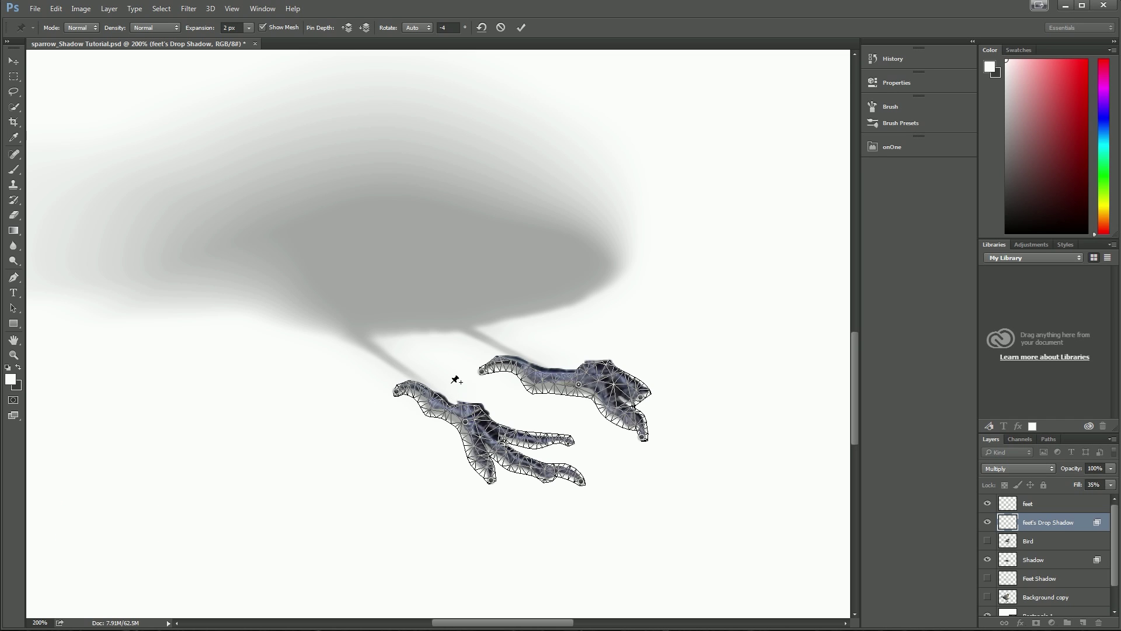
{"action": "key", "text": "Return"}
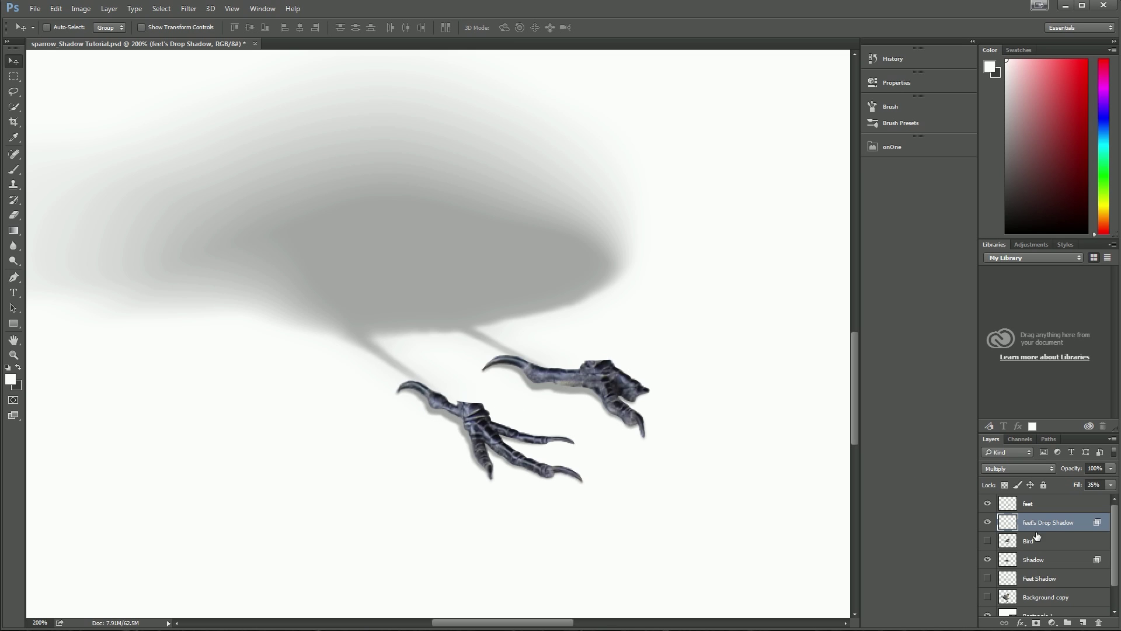
- Shift the Shadow layer slightly toward the tail so the leg shadows meet the back toes' shadow, and delete the feet layer
{"action": "left_click", "coordinate": [1043, 563]}
{"action": "left_click_drag", "start_coordinate": [422, 258], "coordinate": [405, 259]}
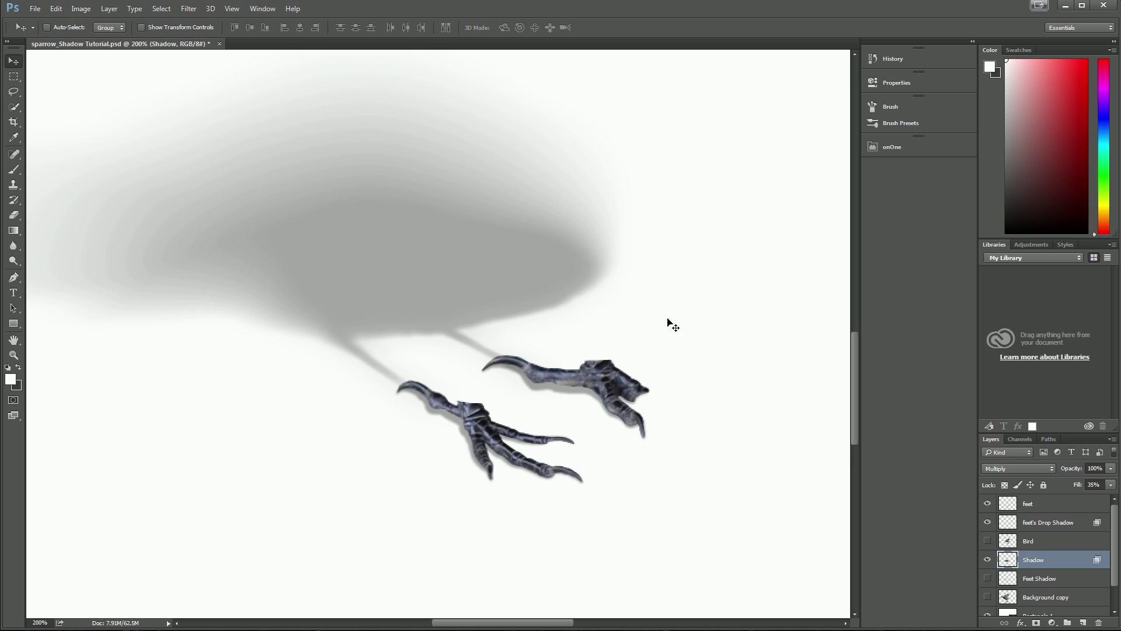
{"action": "left_click", "coordinate": [1046, 505]}
{"action": "left_click_drag", "start_coordinate": [1056, 505], "coordinate": [1099, 623]}
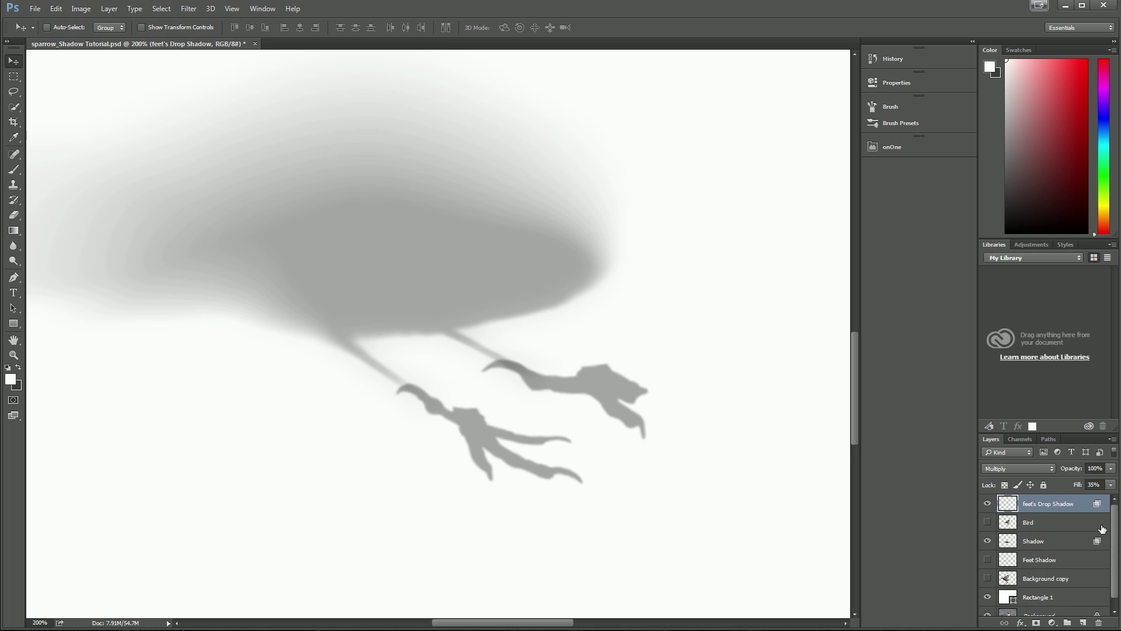
- Merge the feet's Drop Shadow and Shadow layers into one, and show the Bird layer again
{"action": "left_click", "coordinate": [1053, 543], "text": "ctrl"}
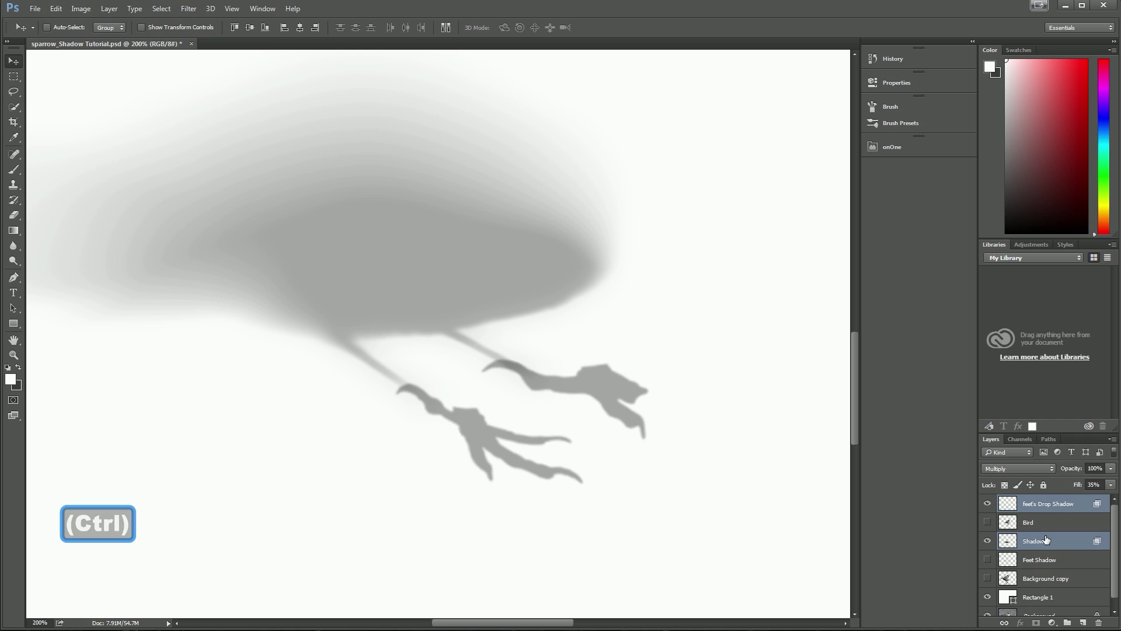
{"action": "right_click", "coordinate": [1046, 537]}
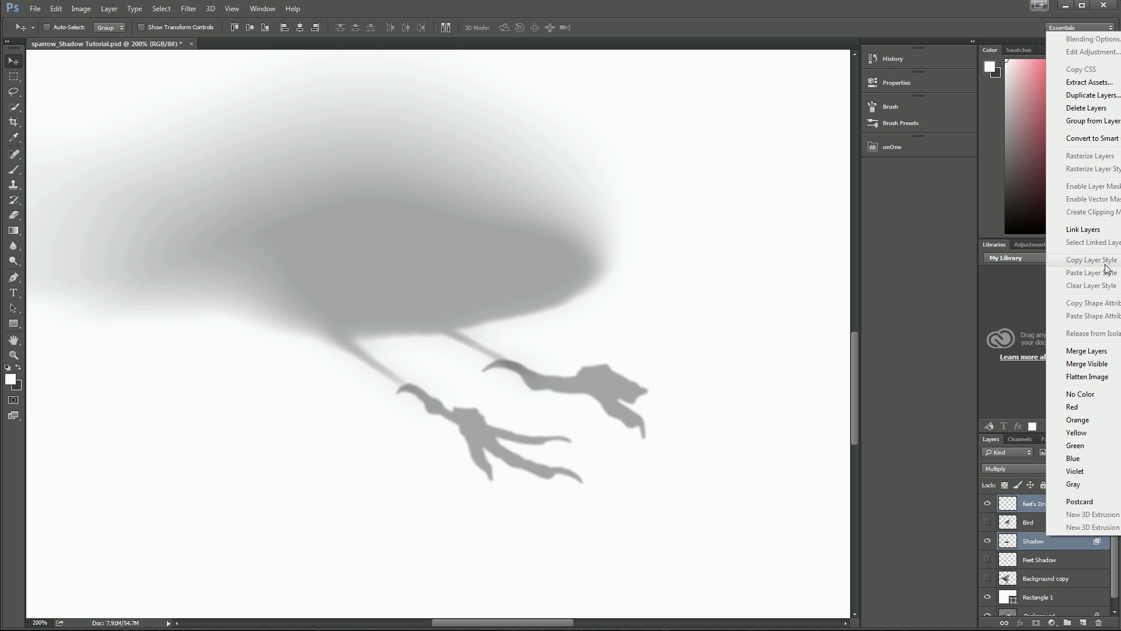
{"action": "left_click", "coordinate": [1090, 351]}
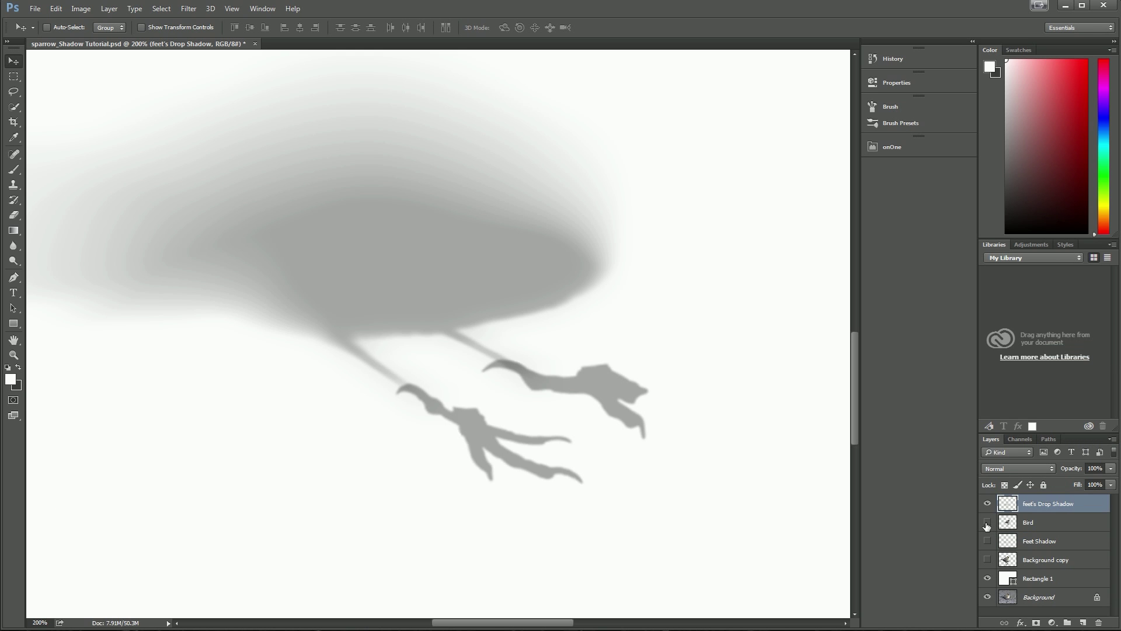
{"action": "left_click", "coordinate": [987, 523]}
- Lower the merged shadow layer's opacity to 55%
{"action": "key", "text": "ctrl+minus"}
{"action": "key", "text": "ctrl+minus"}
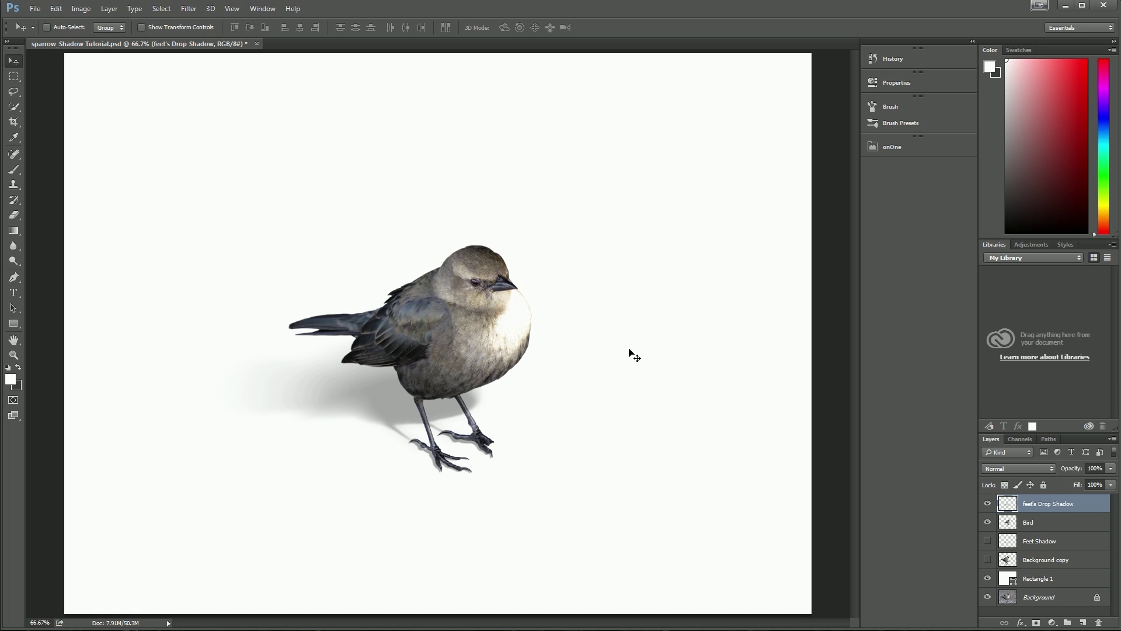
{"action": "key", "text": "ctrl+minus"}
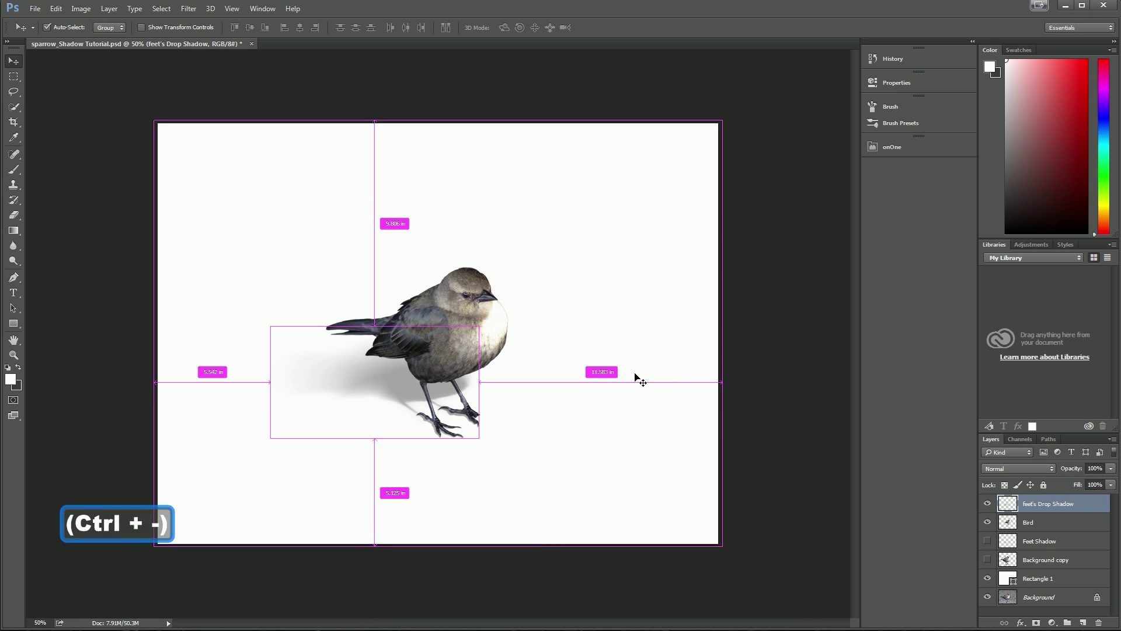
{"action": "key", "text": "ctrl+equal"}
{"action": "key", "text": "ctrl+equal"}
{"action": "key", "text": "ctrl+minus"}
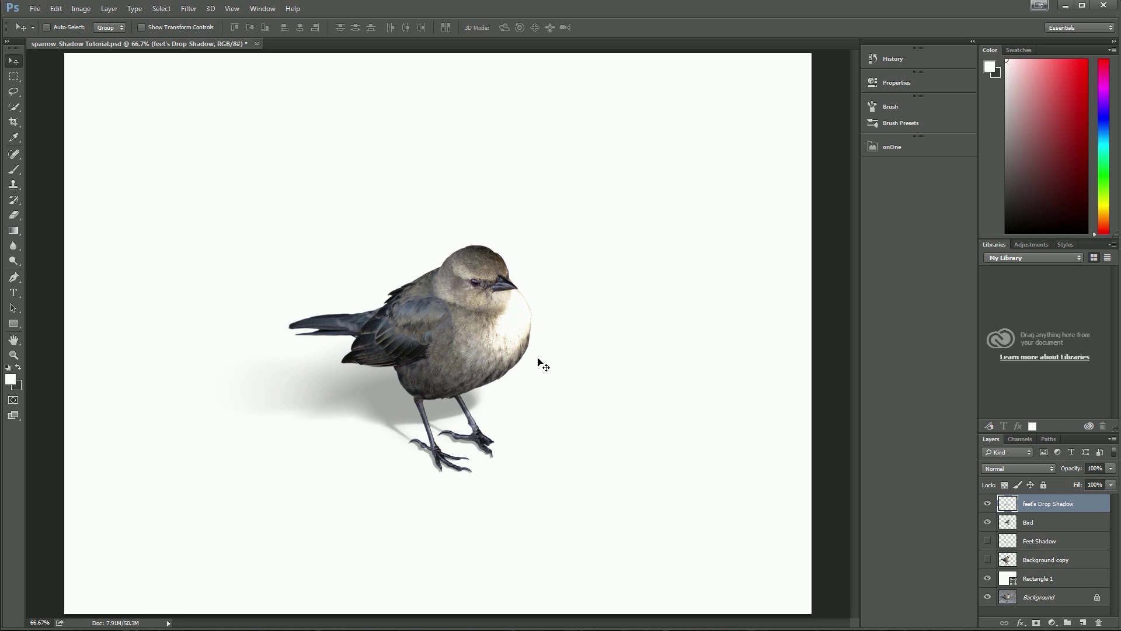
{"action": "left_click", "coordinate": [1112, 469]}
{"action": "left_click_drag", "start_coordinate": [1111, 479], "coordinate": [1084, 480]}
{"action": "left_click", "coordinate": [879, 386]}
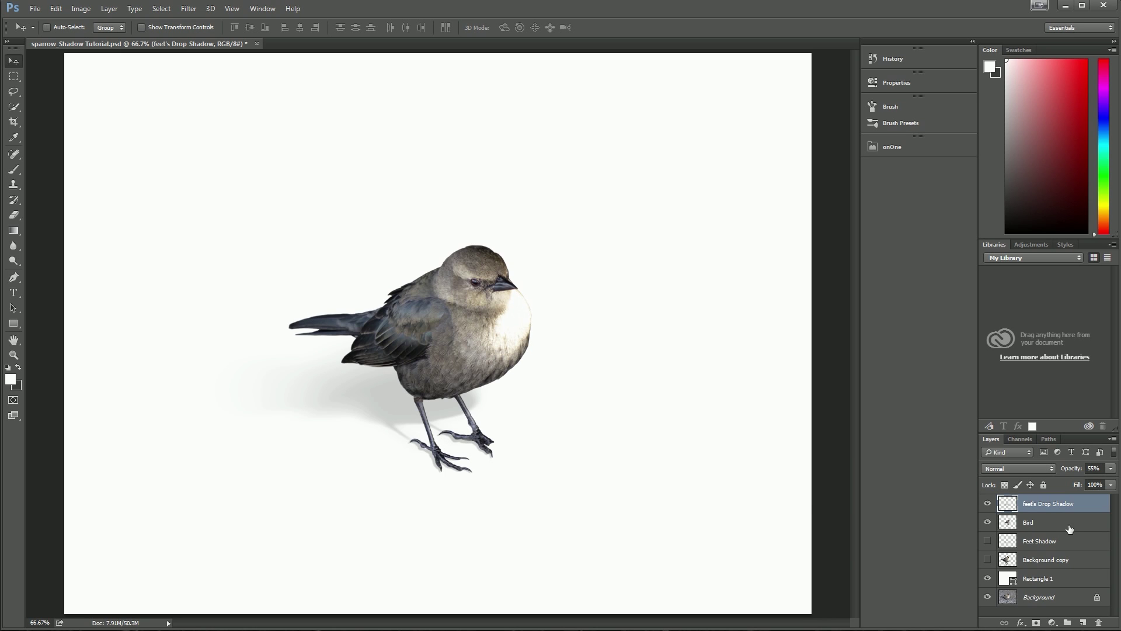
- Reorder the merged feet's Drop Shadow layer directly beneath the Bird layer
{"action": "key", "text": "ctrl+equal"}
{"action": "key", "text": "ctrl+equal"}
{"action": "key", "text": "ctrl+equal"}
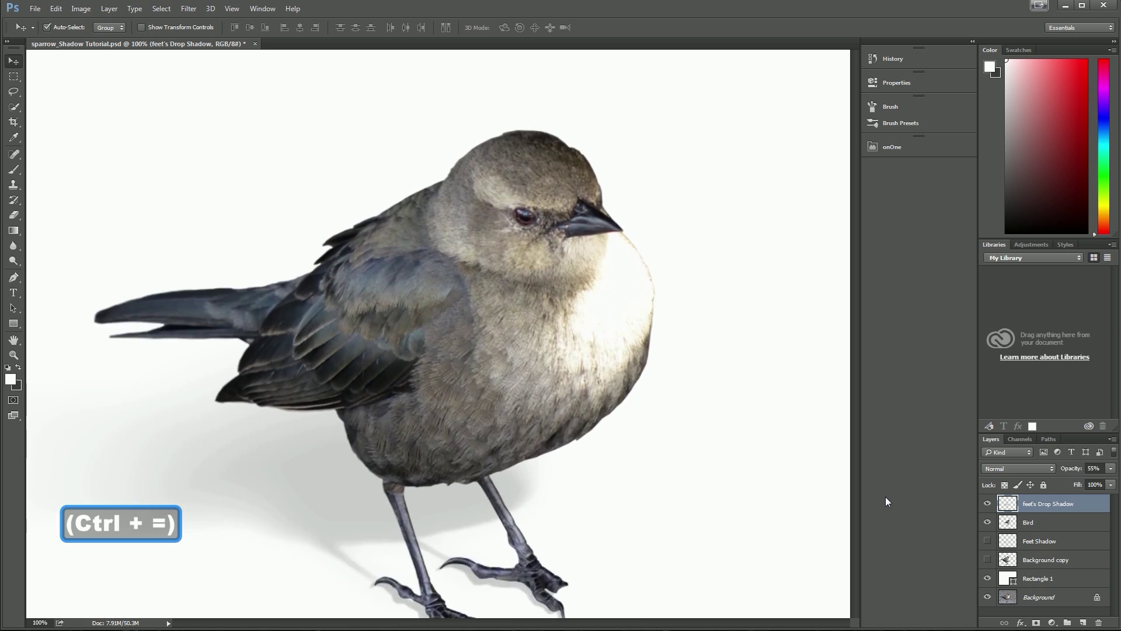
{"action": "key", "text": "space"}
{"action": "left_click_drag", "start_coordinate": [689, 467], "coordinate": [741, 258]}
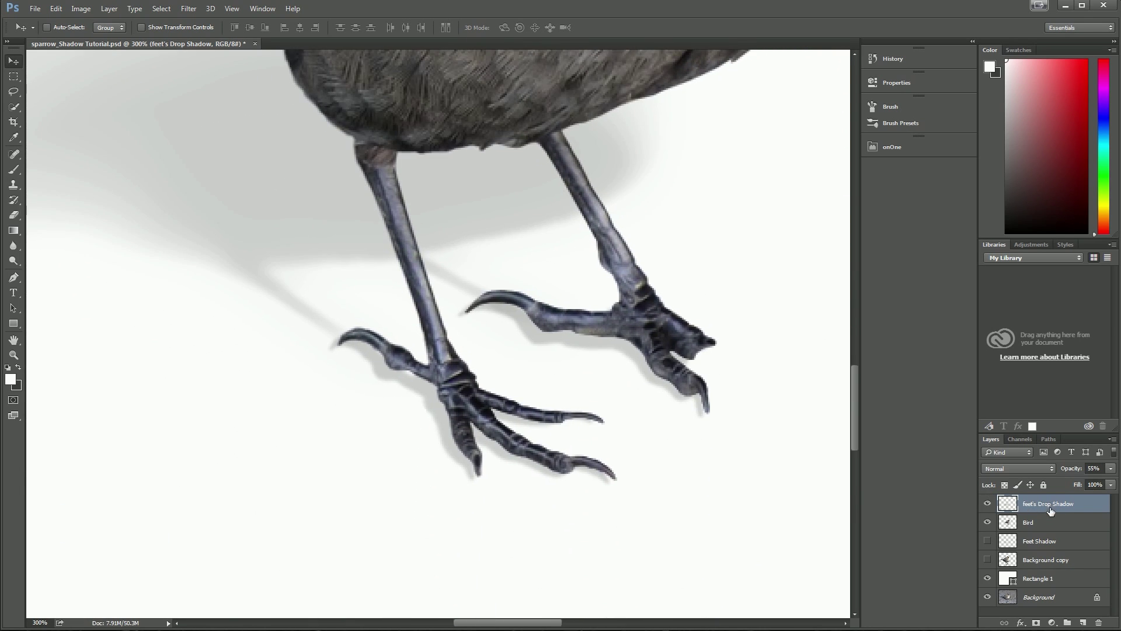
{"action": "left_click_drag", "start_coordinate": [1046, 504], "coordinate": [1046, 531]}
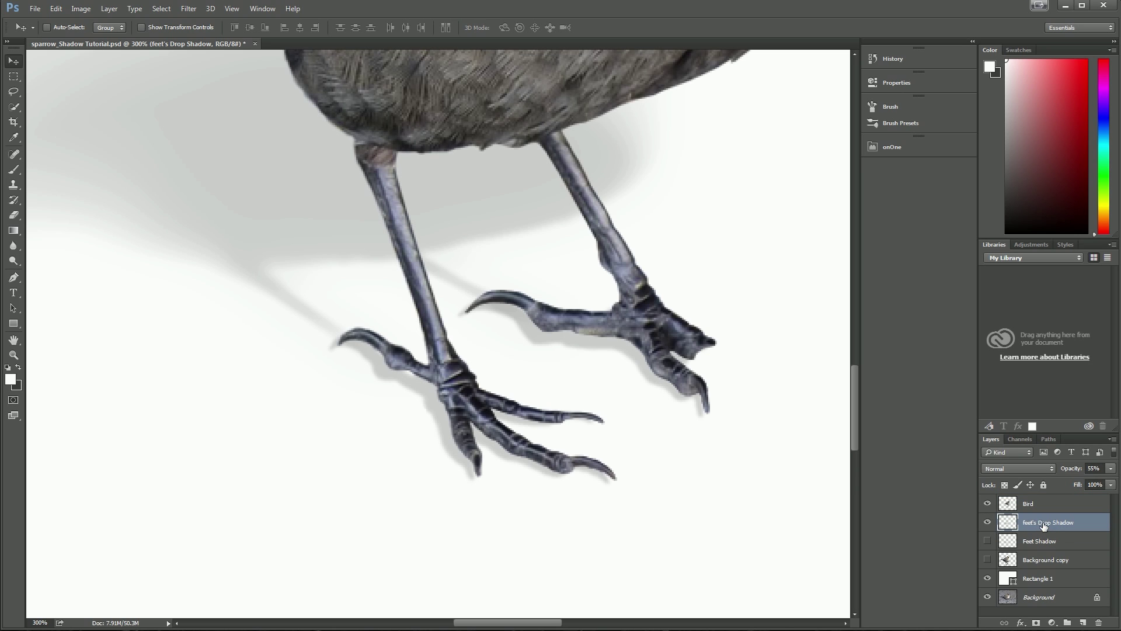
- Nudge the merged shadow slightly up and to the right so it tucks closely under the bird's feet
{"action": "key", "text": "shift+Down"}
{"action": "key", "text": "shift+Right"}
{"action": "key", "text": "Right"}
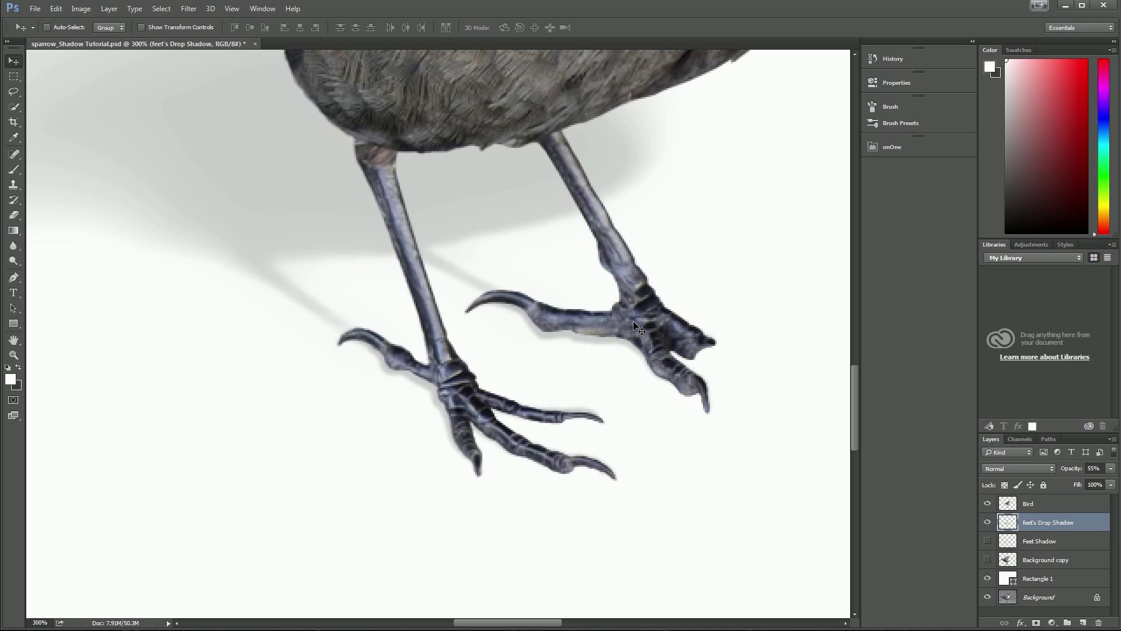
- Duplicate the feet's Drop Shadow layer to deepen the shadow, and compare the image with and without the copy
{"action": "key", "text": "ctrl+minus"}
{"action": "key", "text": "ctrl+minus"}
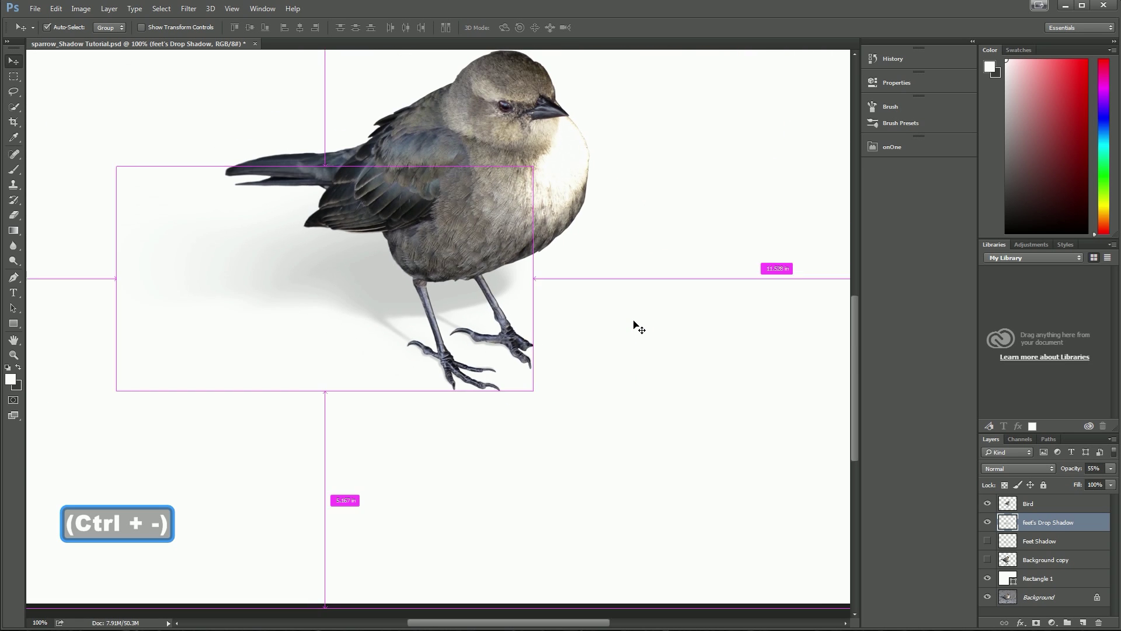
{"action": "key", "text": "ctrl+minus"}
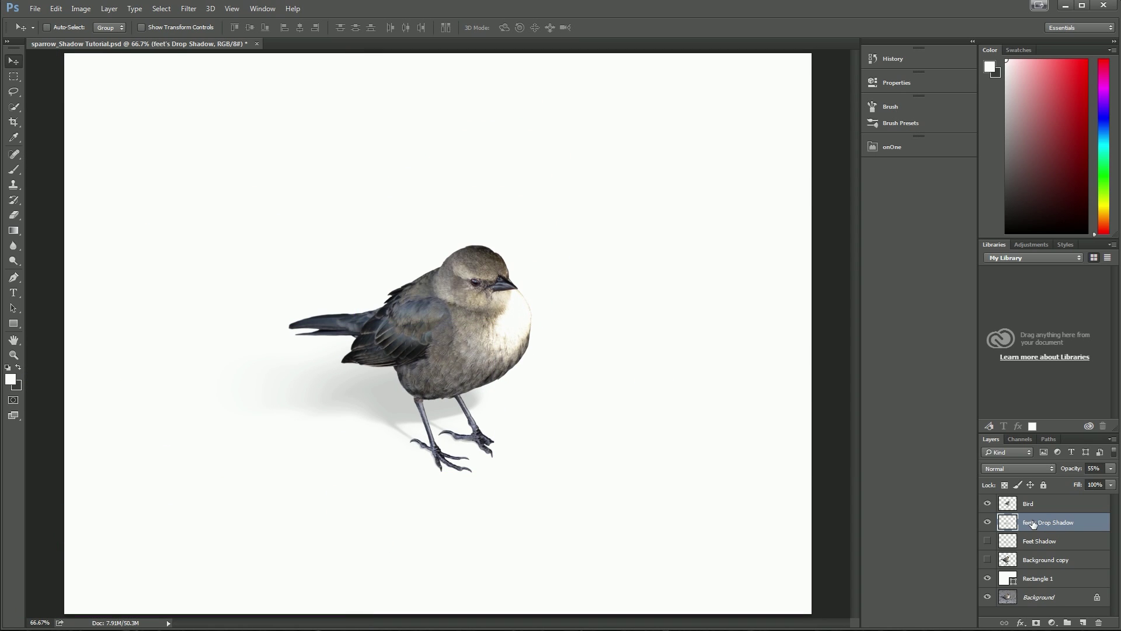
{"action": "left_click_drag", "start_coordinate": [1033, 524], "coordinate": [1101, 623]}
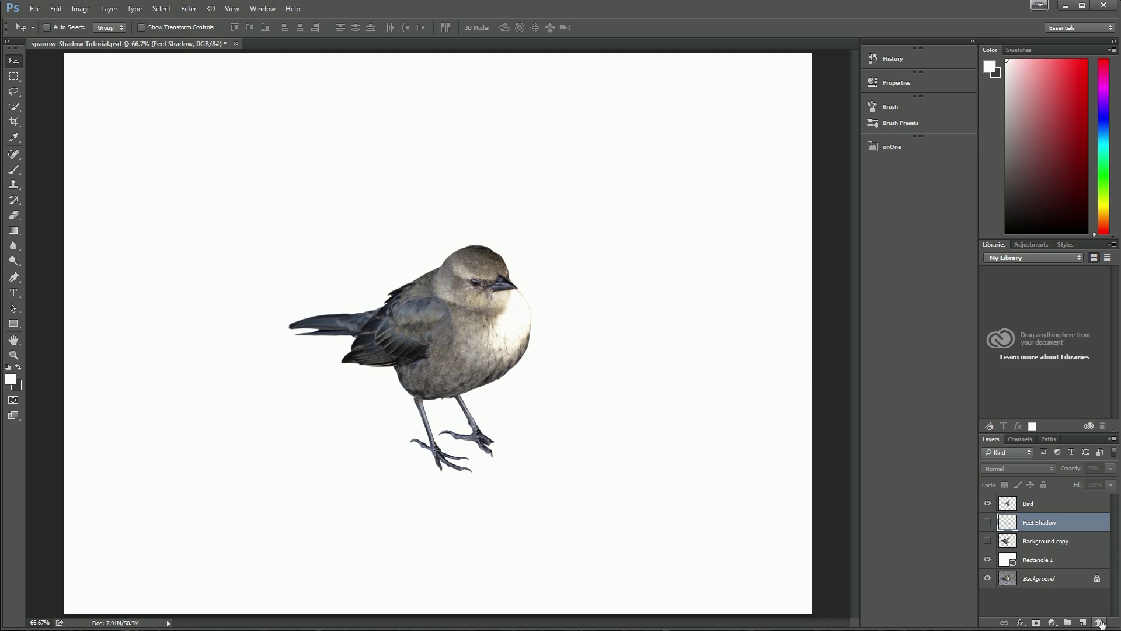
{"action": "key", "text": "ctrl+z"}
{"action": "left_click_drag", "start_coordinate": [1044, 525], "coordinate": [1084, 621]}
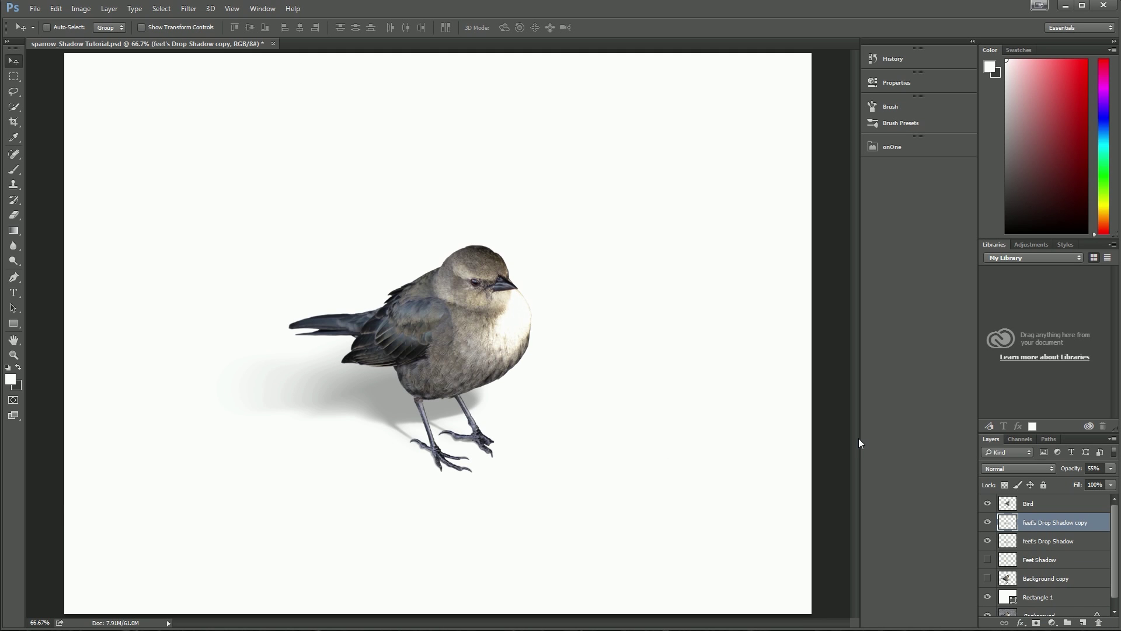
{"action": "left_click", "coordinate": [988, 523]}
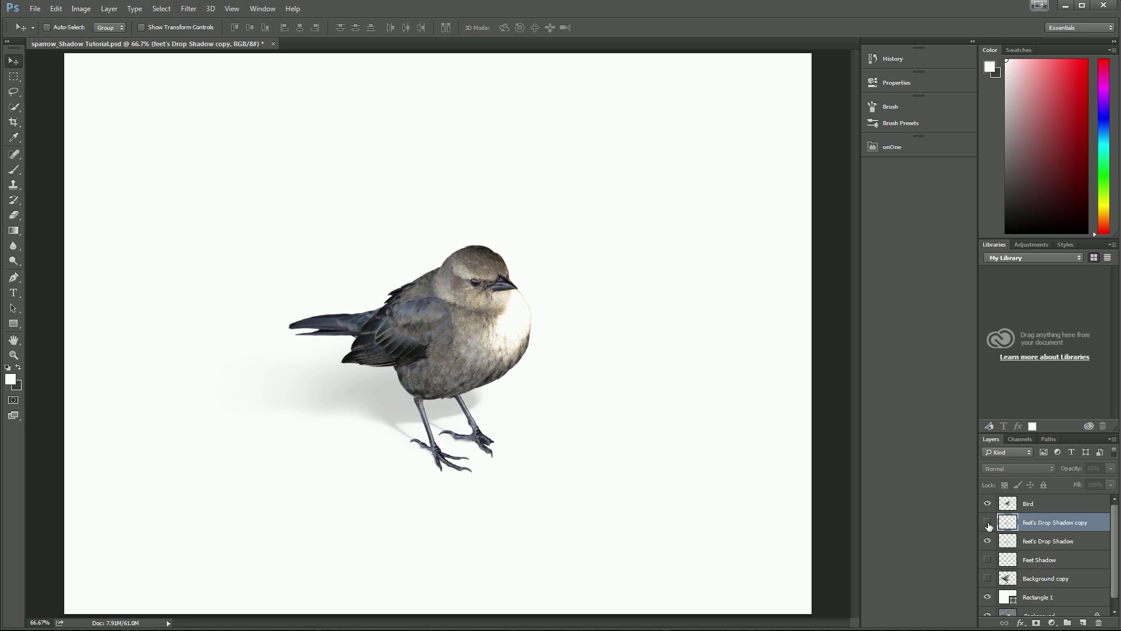
{"action": "left_click", "coordinate": [987, 523]}
{"action": "left_click", "coordinate": [988, 523]}
{"action": "left_click", "coordinate": [987, 524]}
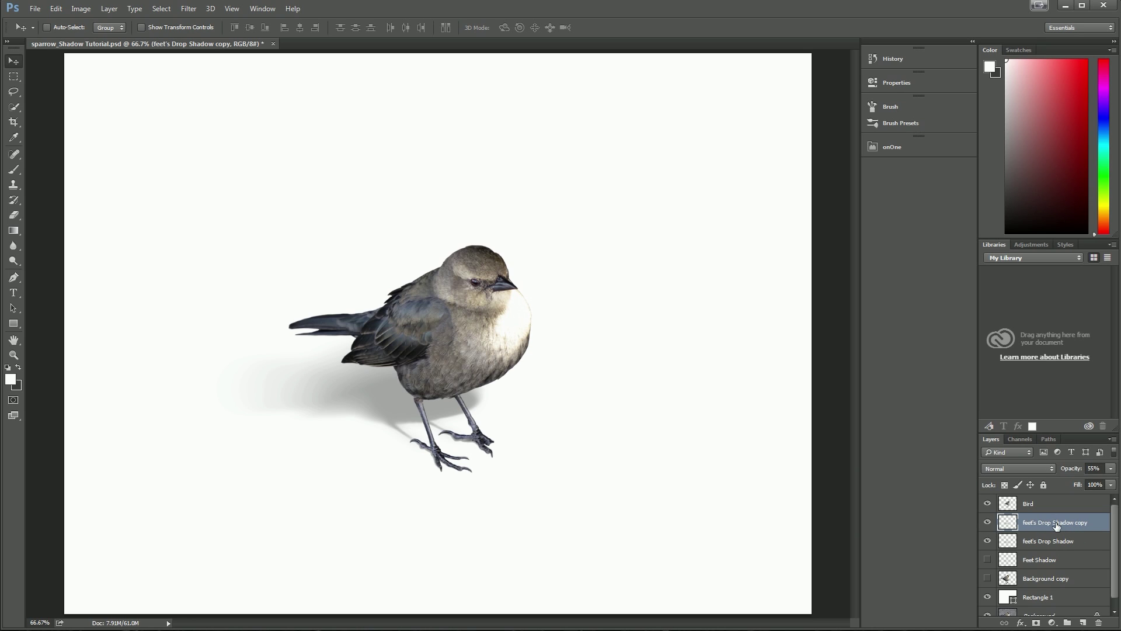
- Erase the outer tail-side part of the shadow copy with a 0% hardness Eraser enlarged to 500 px, and compare with the copy hidden
{"action": "key", "text": "e"}
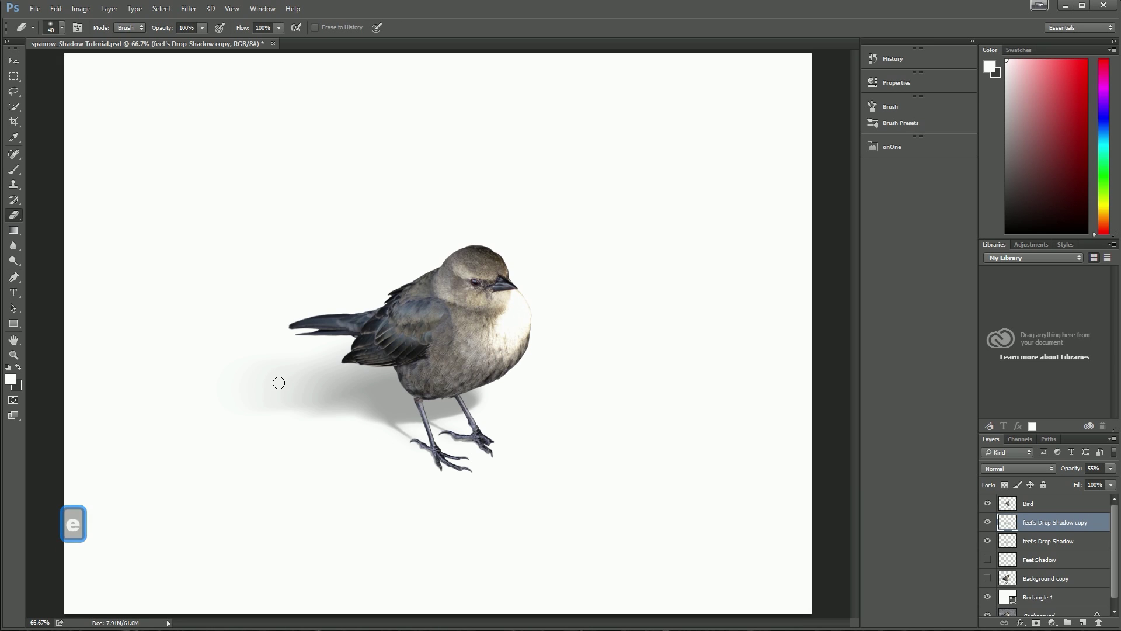
{"action": "key", "text": "bracketright"}
{"action": "left_click", "coordinate": [53, 33]}
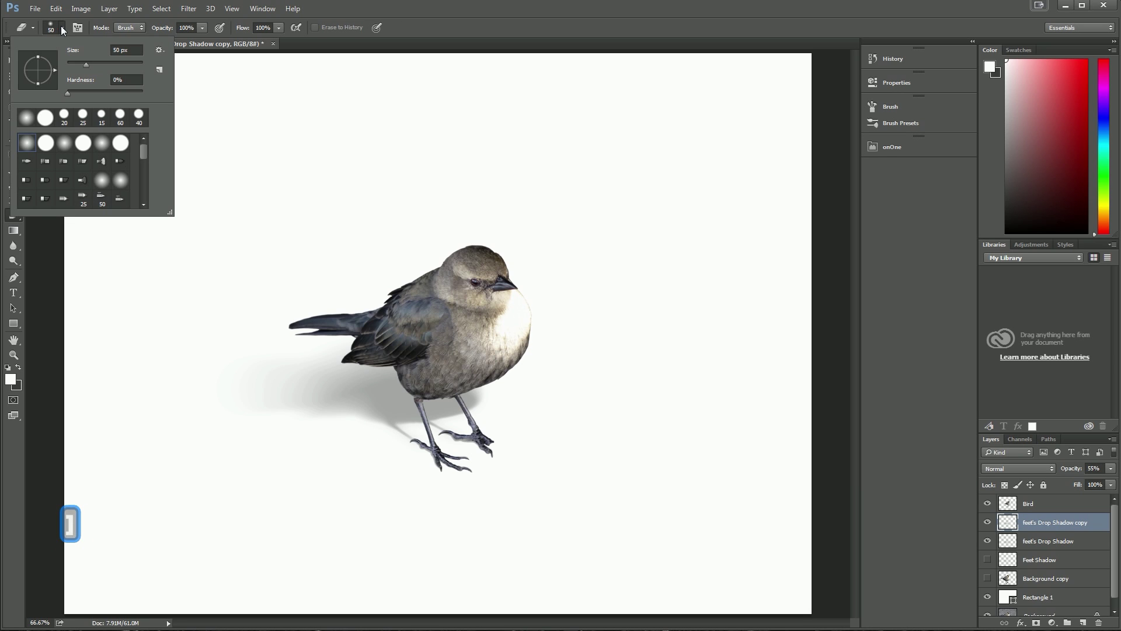
{"action": "left_click", "coordinate": [53, 30]}
{"action": "key", "text": "bracketright"}
{"action": "key", "text": "bracketright"}
{"action": "key", "text": "bracketright"}
{"action": "key", "text": "bracketright"}
{"action": "key", "text": "bracketright"}
{"action": "key", "text": "bracketright"}
{"action": "key", "text": "bracketright"}
{"action": "key", "text": "bracketright"}
{"action": "key", "text": "bracketright"}
{"action": "key", "text": "bracketright"}
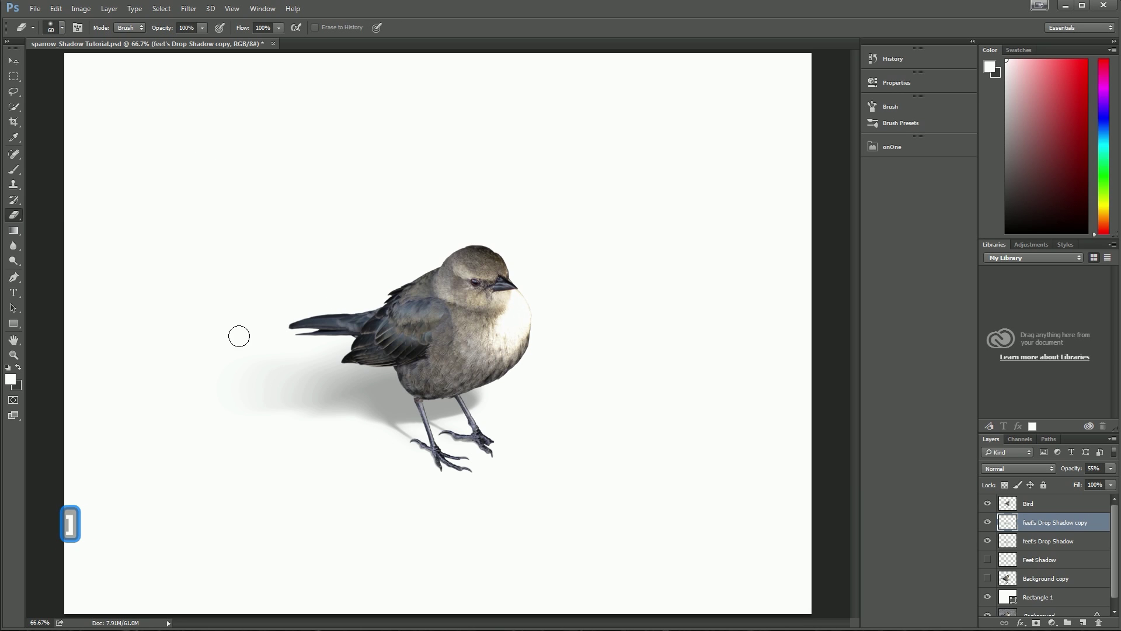
{"action": "key", "text": "bracketright"}
{"action": "key", "text": "bracketright"}
{"action": "key", "text": "bracketright"}
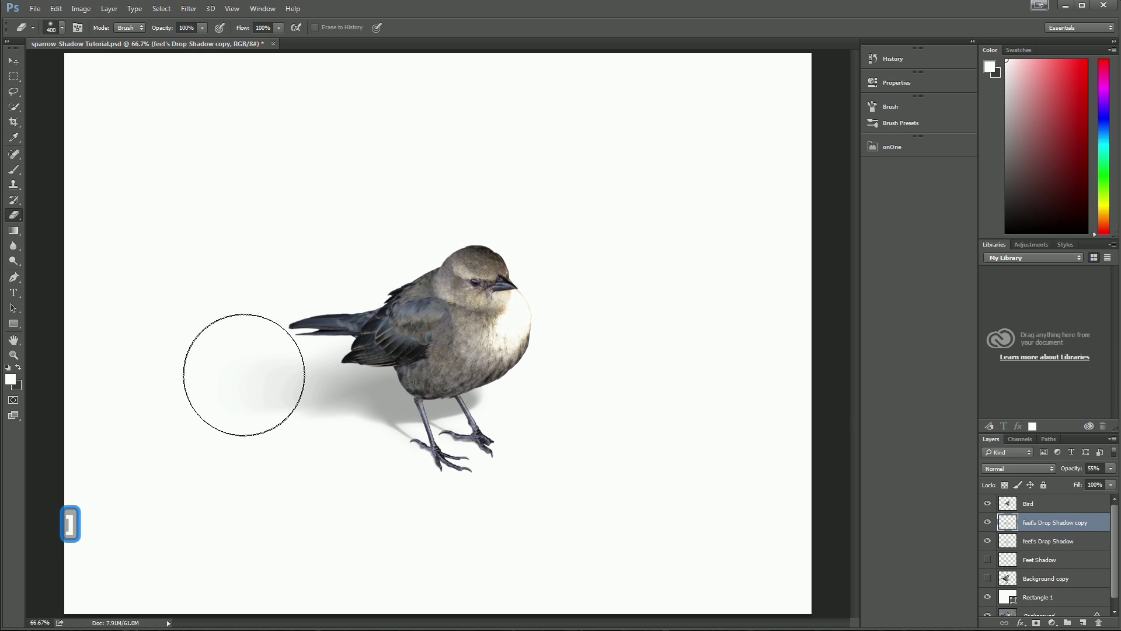
{"action": "mouse_move", "coordinate": [363, 315]}
{"action": "left_mouse_down"}
{"action": "mouse_move", "coordinate": [536, 321]}
{"action": "mouse_move", "coordinate": [263, 326]}
{"action": "mouse_move", "coordinate": [538, 321]}
{"action": "mouse_move", "coordinate": [269, 330]}
{"action": "mouse_move", "coordinate": [476, 358]}
{"action": "mouse_move", "coordinate": [275, 321]}
{"action": "mouse_move", "coordinate": [226, 325]}
{"action": "mouse_move", "coordinate": [239, 348]}
{"action": "left_mouse_up"}
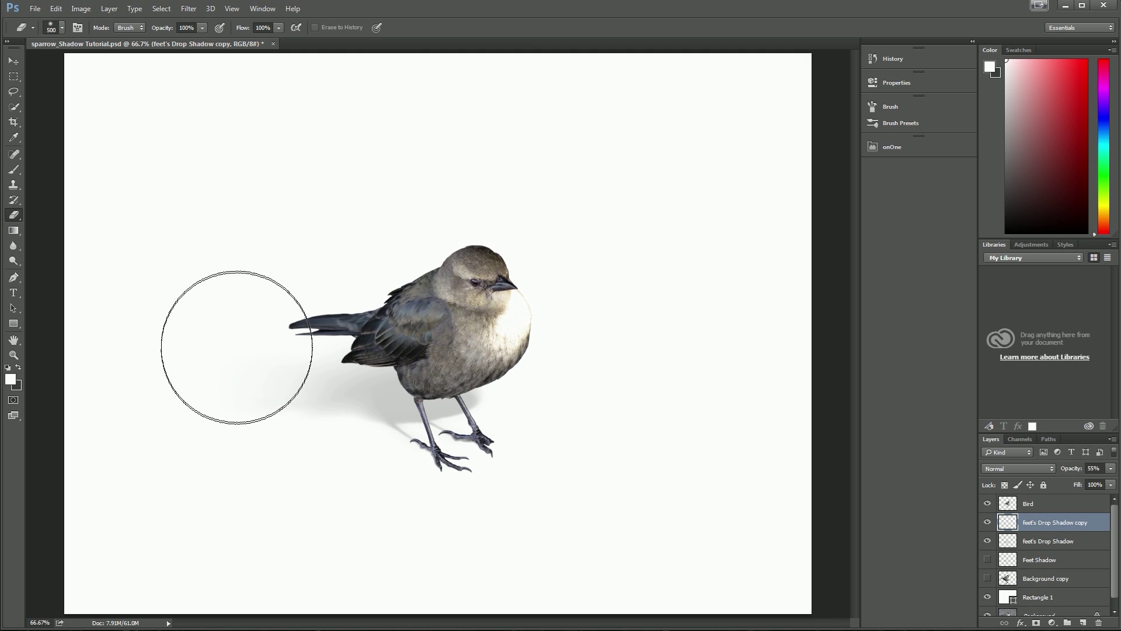
{"action": "left_click", "coordinate": [988, 523]}
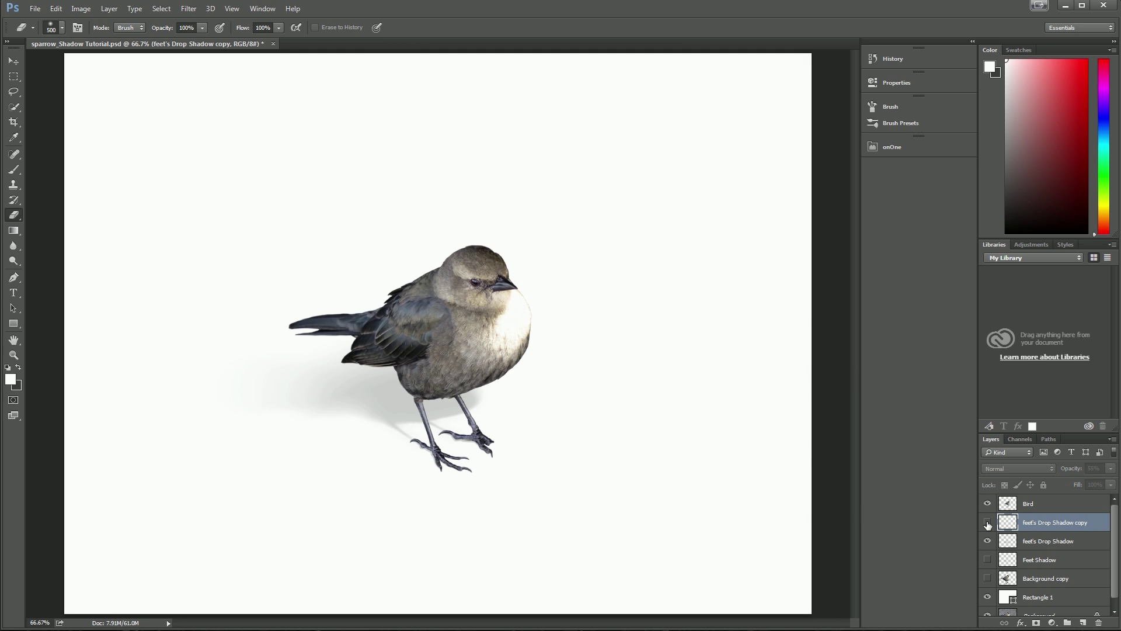
{"action": "left_click", "coordinate": [988, 523]}
{"action": "left_click", "coordinate": [988, 522]}
{"action": "left_click", "coordinate": [988, 523]}
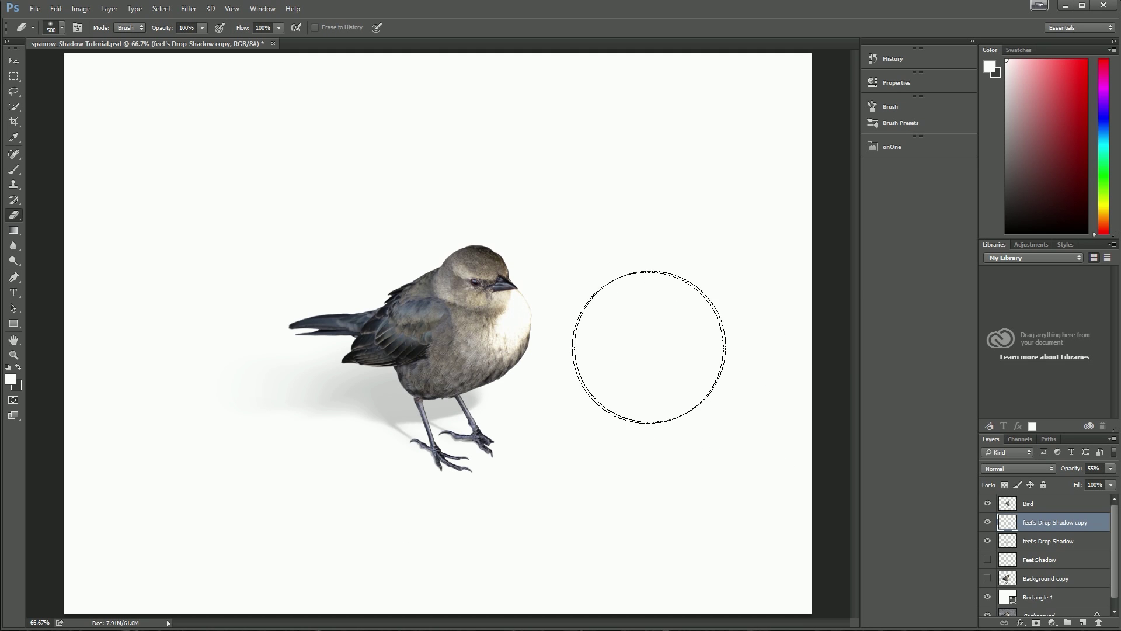
- Merge the feet's Drop Shadow copy with the original shadow layer, and compare the bird with and without its shadow
{"action": "left_click", "coordinate": [1052, 542], "text": "shift"}
{"action": "right_click", "coordinate": [1051, 542]}
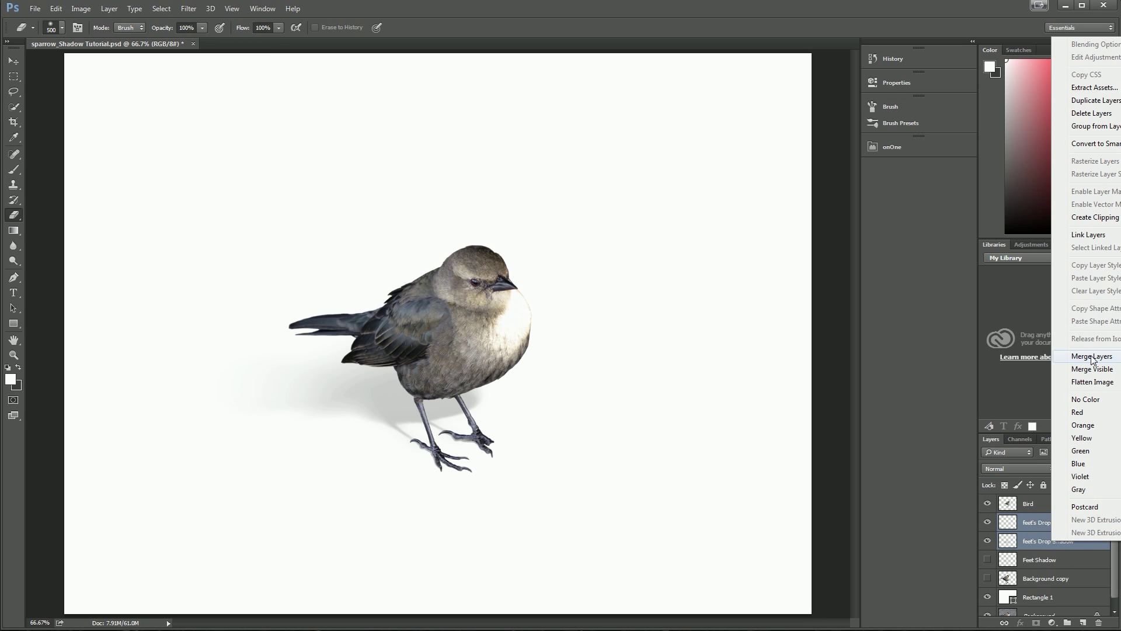
{"action": "left_click", "coordinate": [1091, 357]}
{"action": "left_click", "coordinate": [988, 522]}
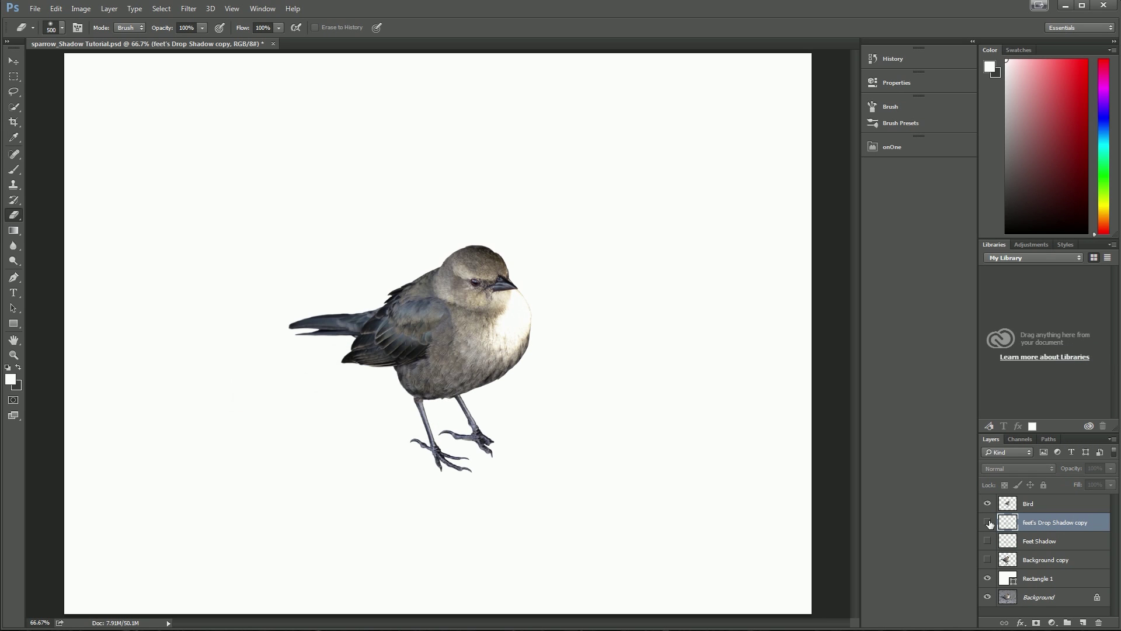
{"action": "left_click", "coordinate": [988, 522]}
{"action": "left_click", "coordinate": [988, 523]}
{"action": "left_click", "coordinate": [988, 522]}
{"action": "left_click", "coordinate": [14, 61]}
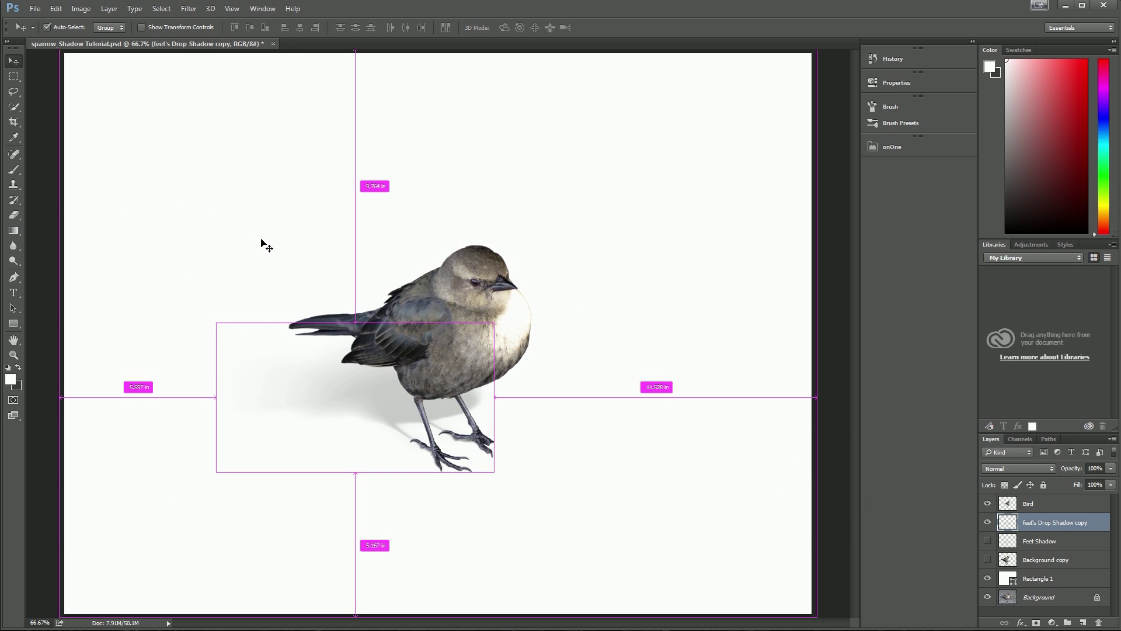
{"action": "key", "text": "ctrl+minus"}
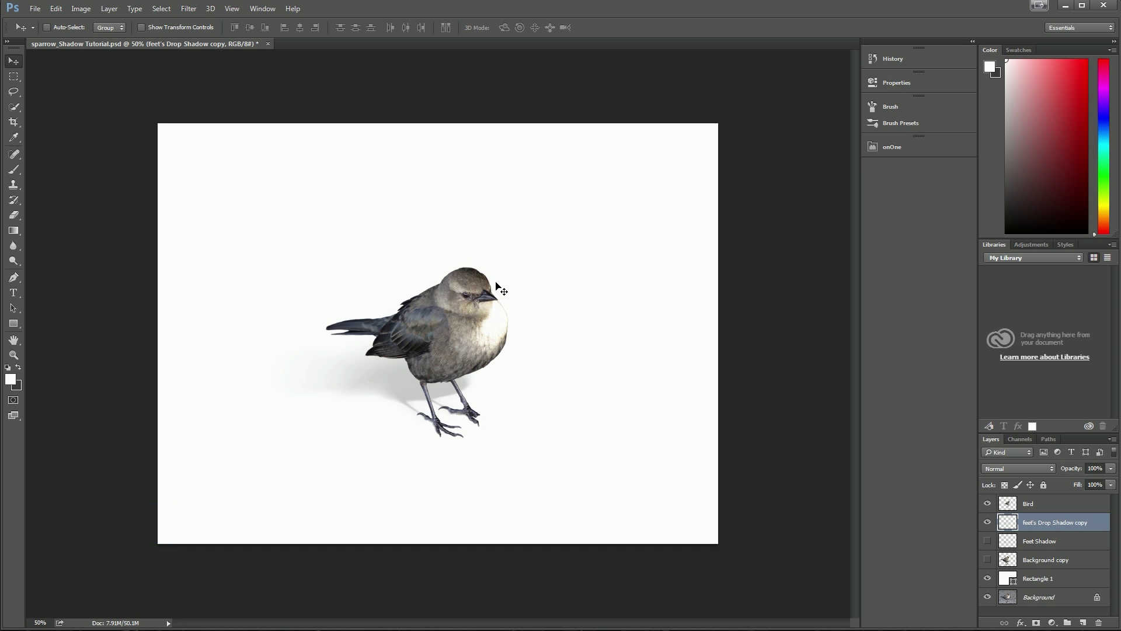